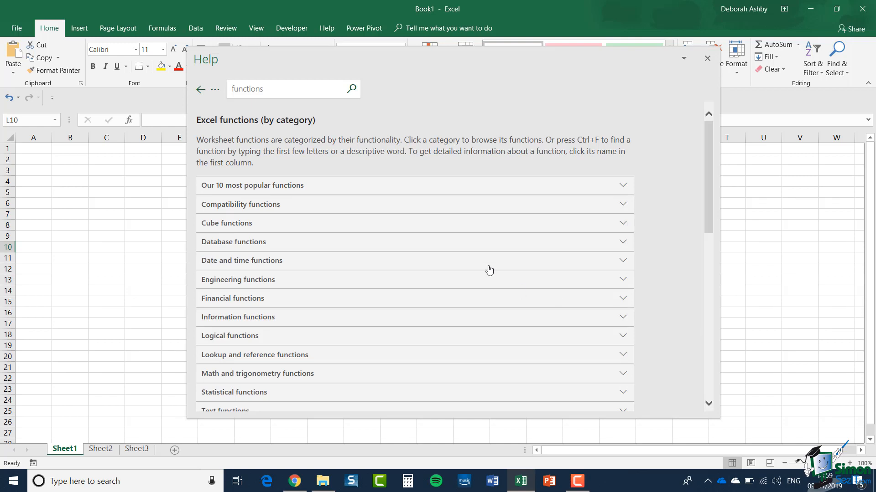
Step: Expand the Logical functions category in the Help article and open the IFS function topic
scroll(518, 297, "down", 5)
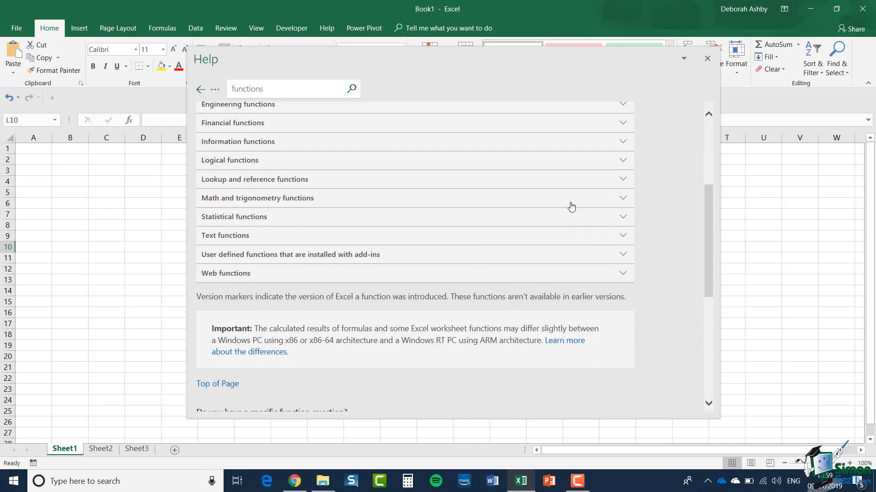
left_click(623, 161)
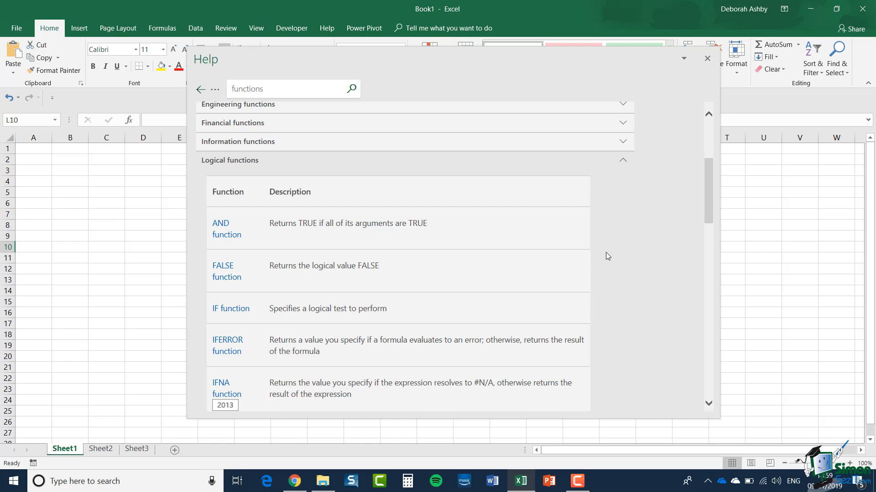
scroll(606, 256, "down", 9)
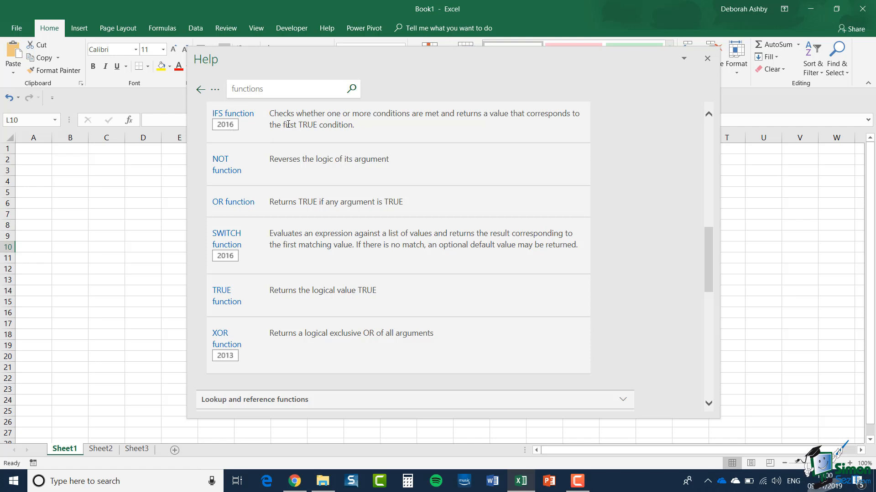
left_click(241, 116)
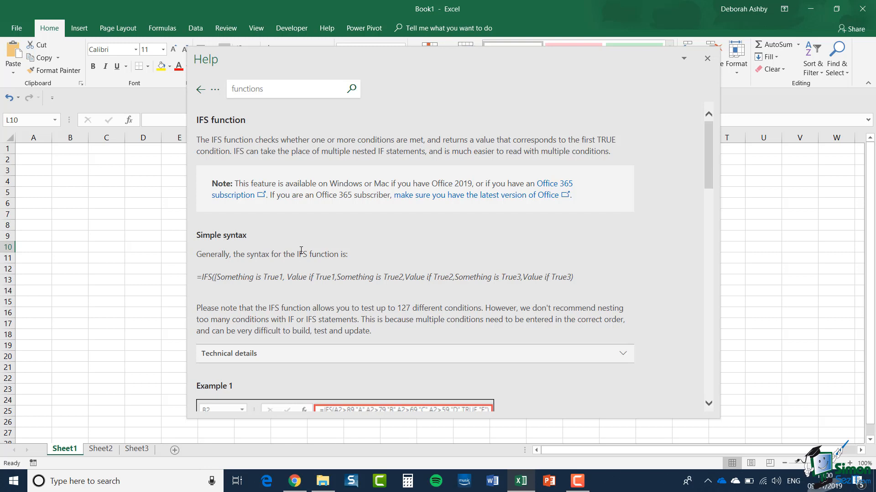
Step: Read through the IFS function topic, examining its syntax, worked examples and remarks
scroll(325, 251, "down", 1)
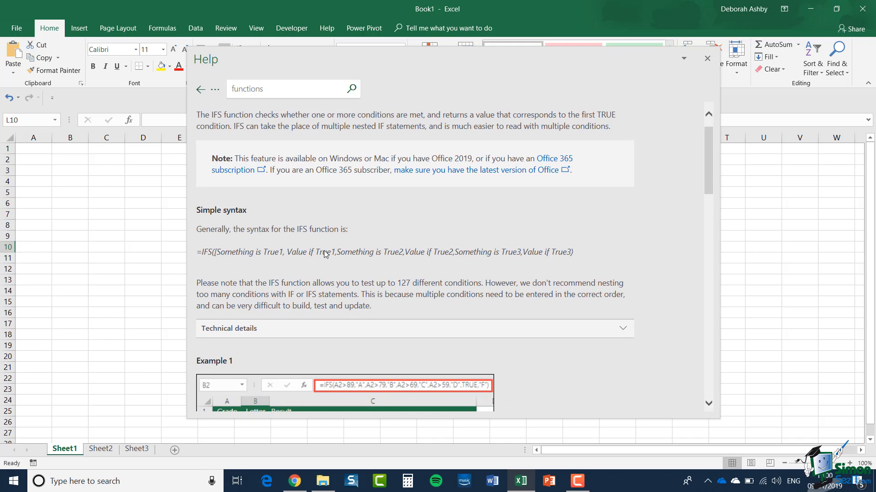
scroll(324, 254, "down", 3)
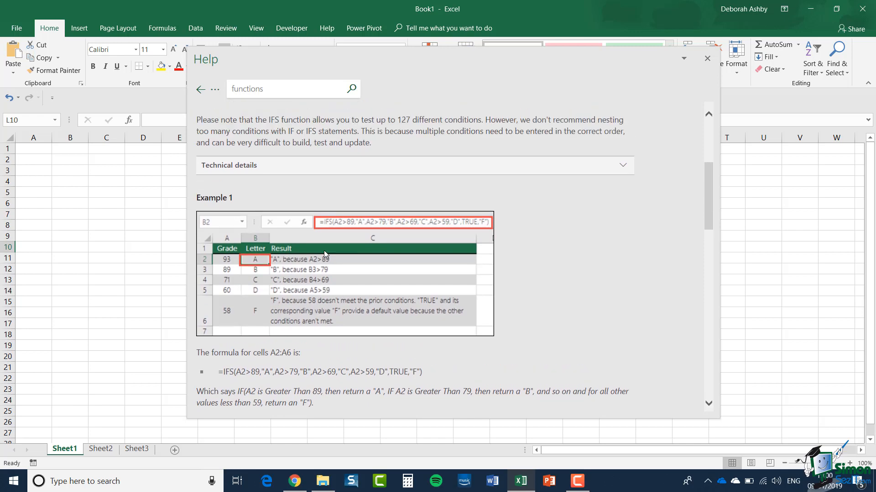
scroll(324, 254, "down", 12)
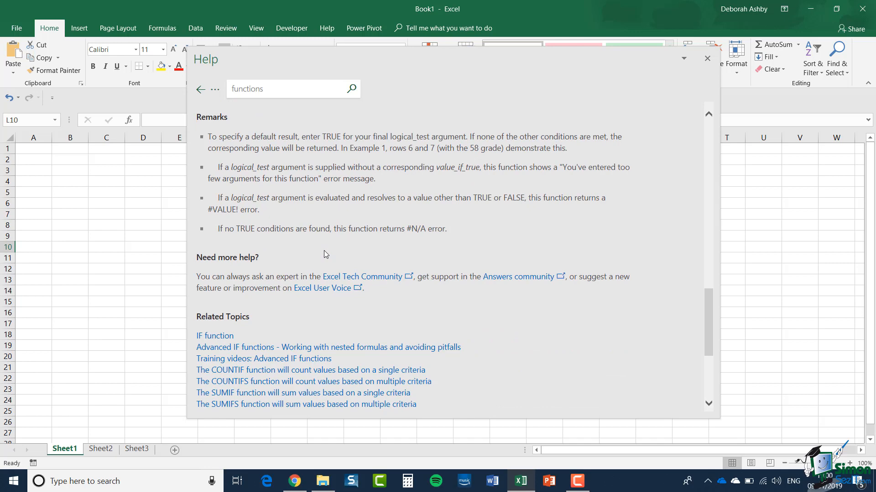
scroll(326, 254, "up", 2)
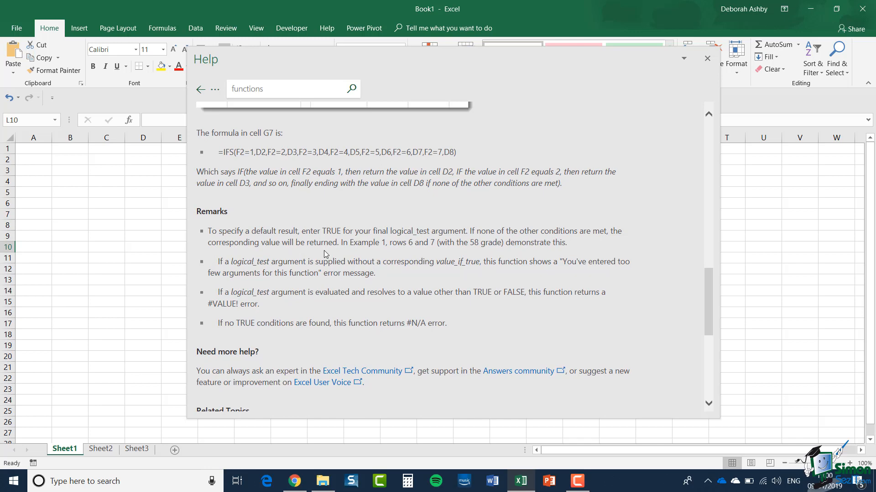
scroll(326, 254, "up", 8)
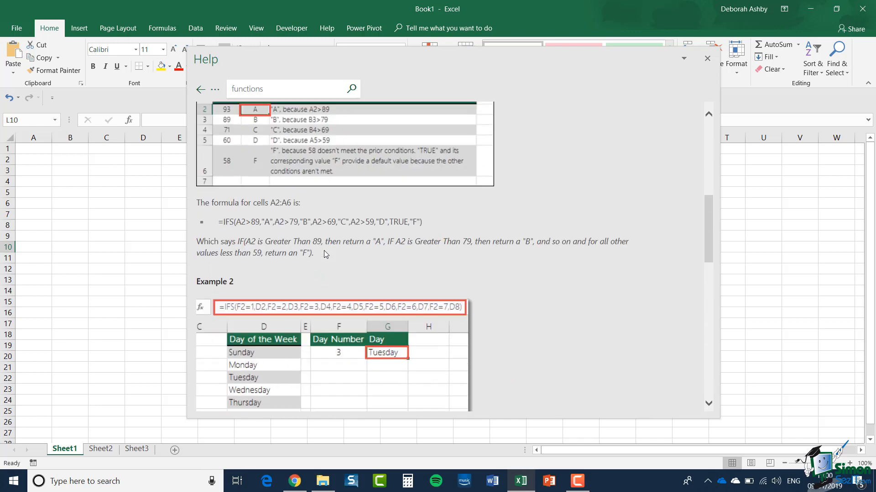
scroll(323, 251, "up", 4)
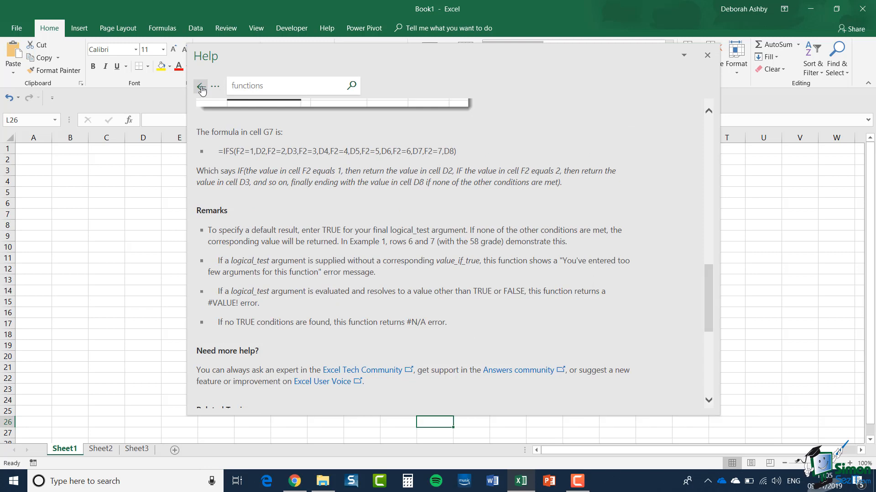
Step: Return to the functions by category article, view its linked alphabetical list of Excel functions, and close Help
left_click(202, 90)
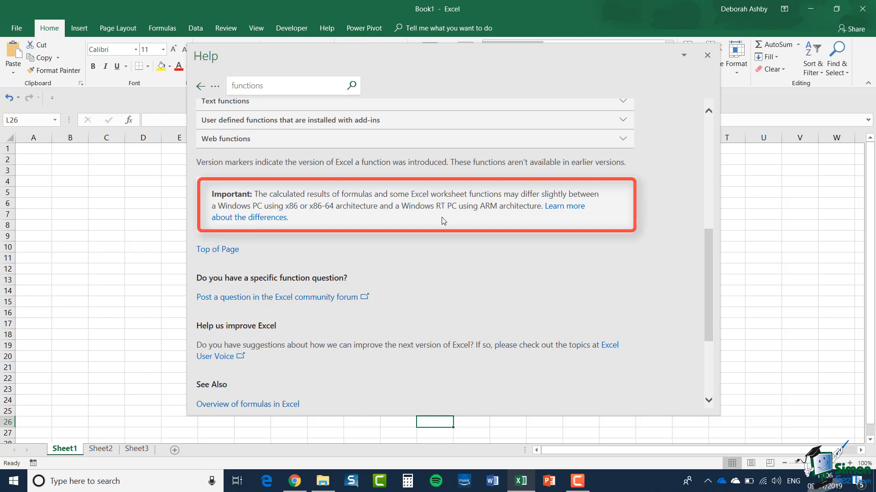
scroll(570, 341, "down", 5)
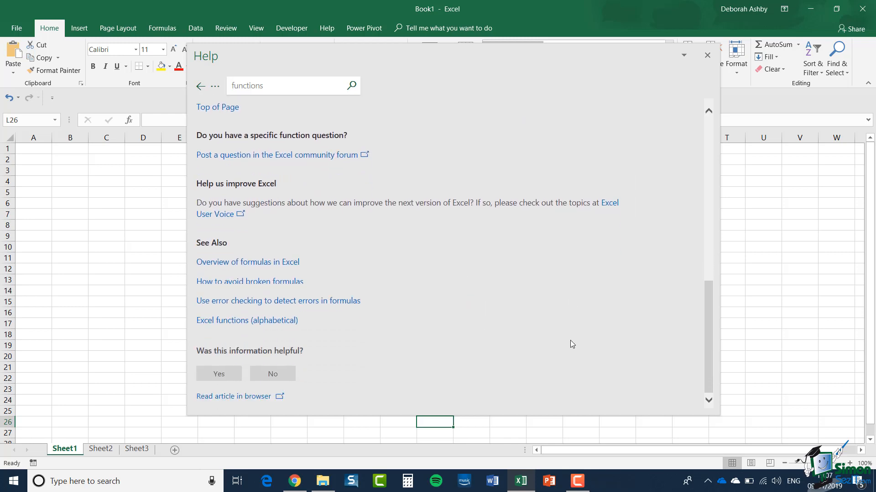
left_click(238, 323)
scroll(522, 228, "down", 3)
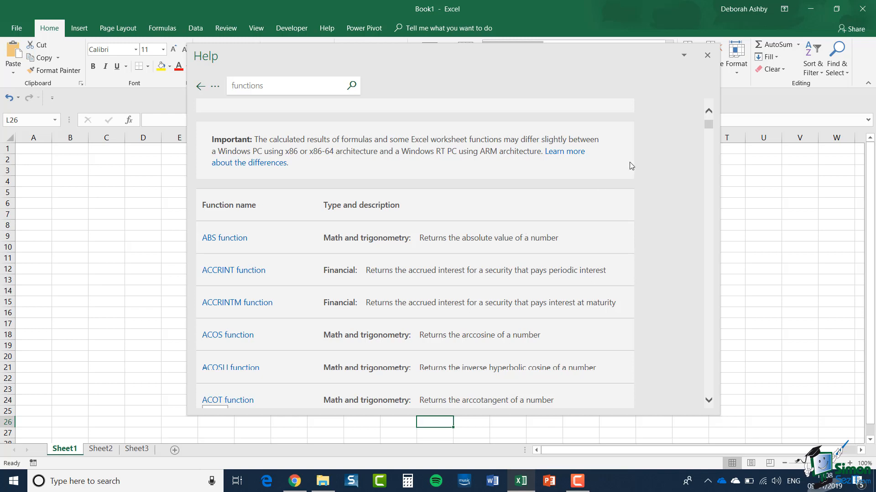
left_click(707, 56)
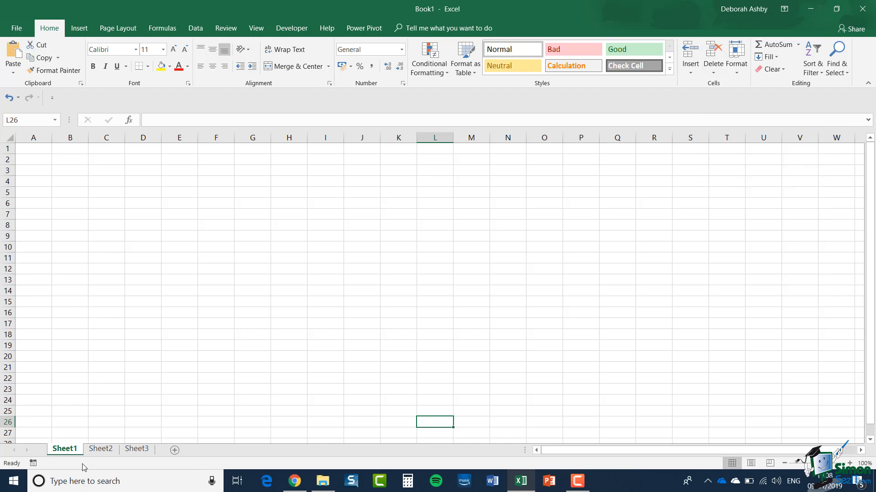
Step: Switch to Sheet2 and select cell D6, directly below the column of numbers
left_click(99, 451)
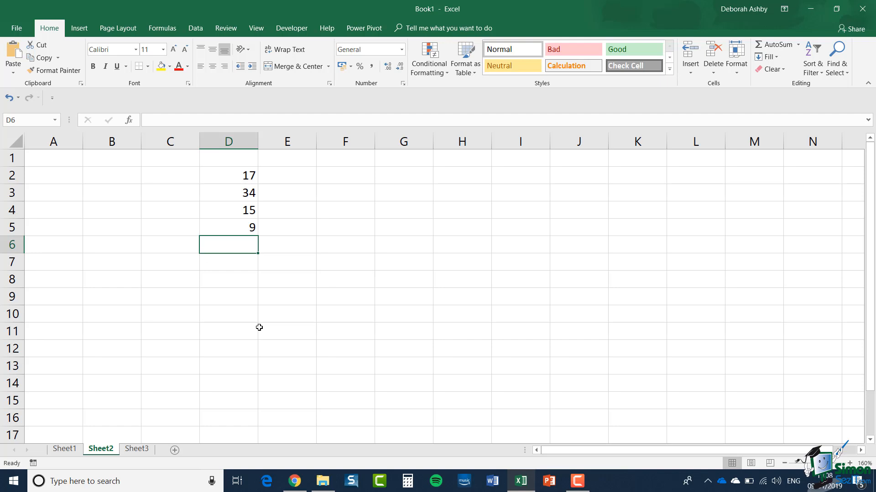
left_click(395, 304)
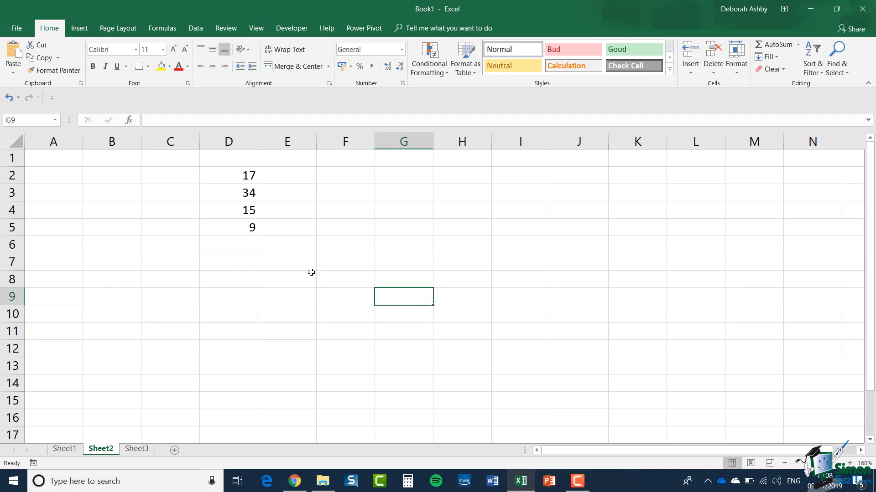
left_click(242, 249)
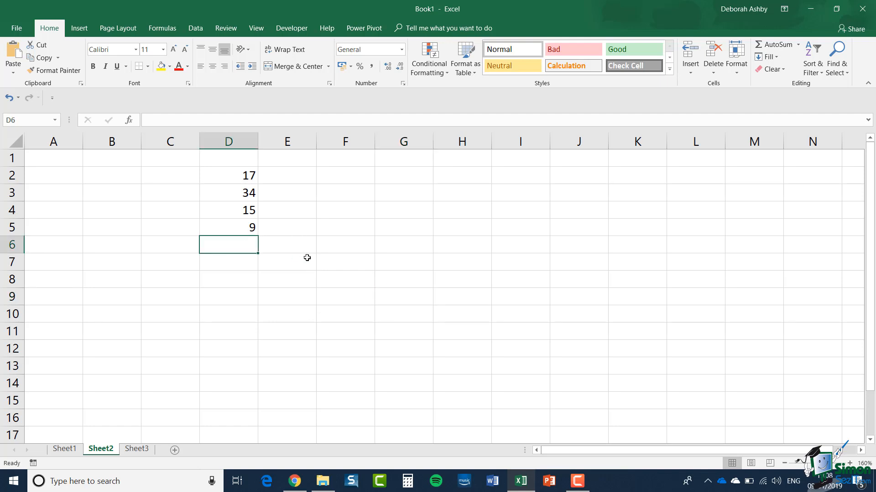
Step: Enter the formula =SUM(5,8,10) in cell D6, using typed numbers as the arguments
type("=")
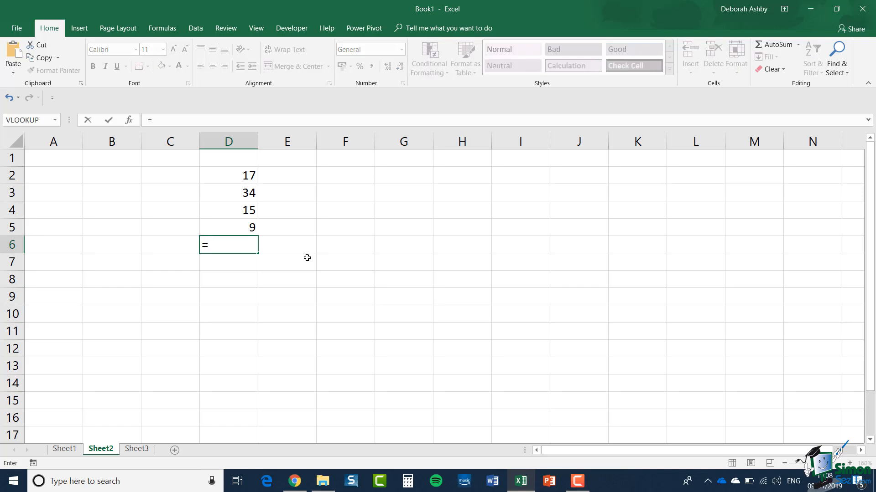
type("S")
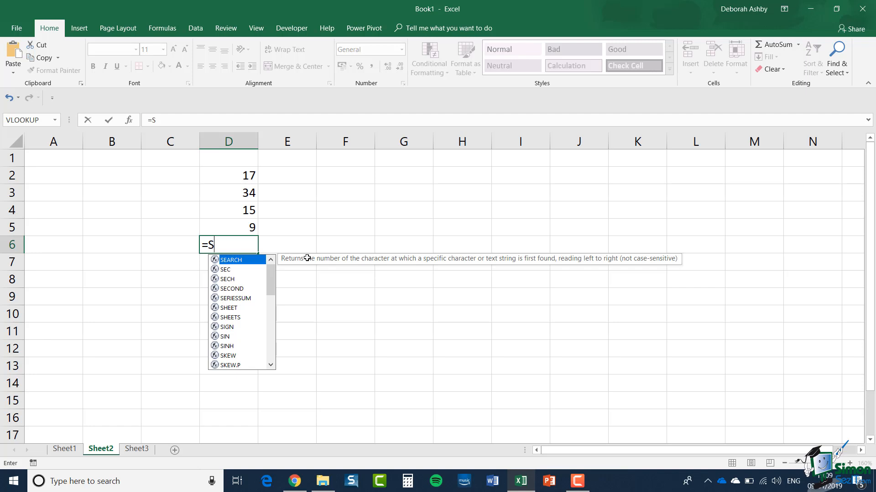
type("U")
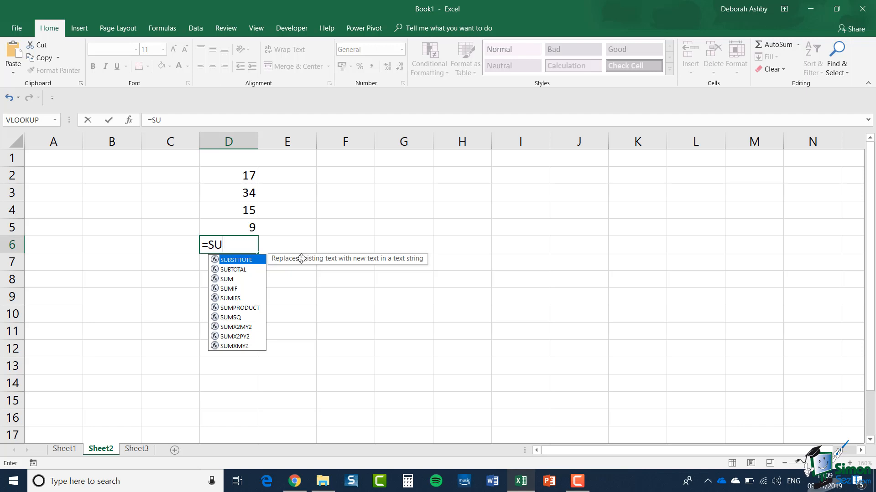
double_click(226, 280)
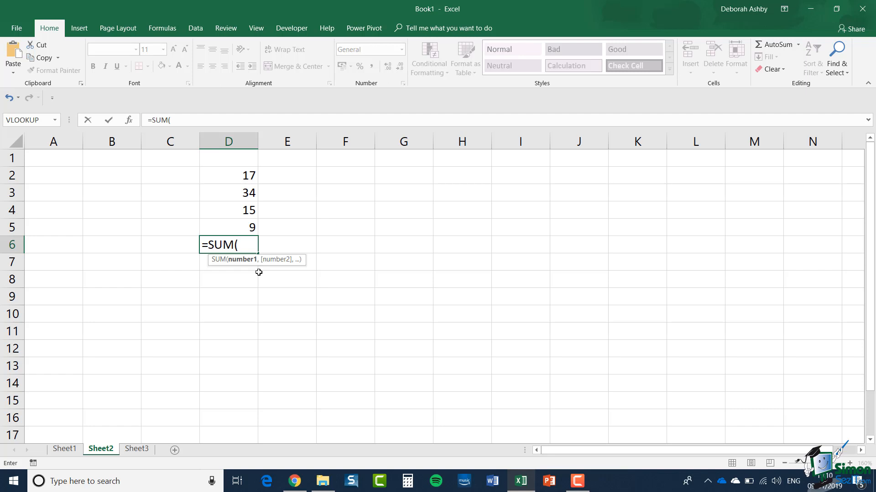
type("5,")
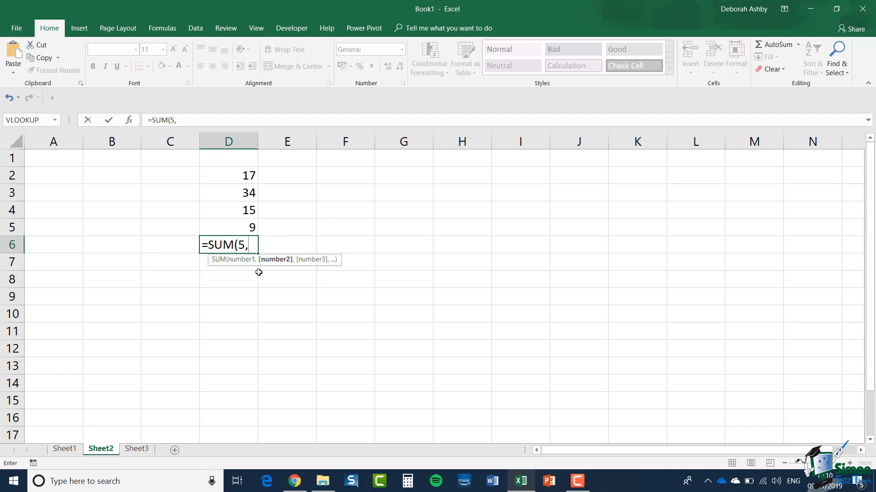
type("8,")
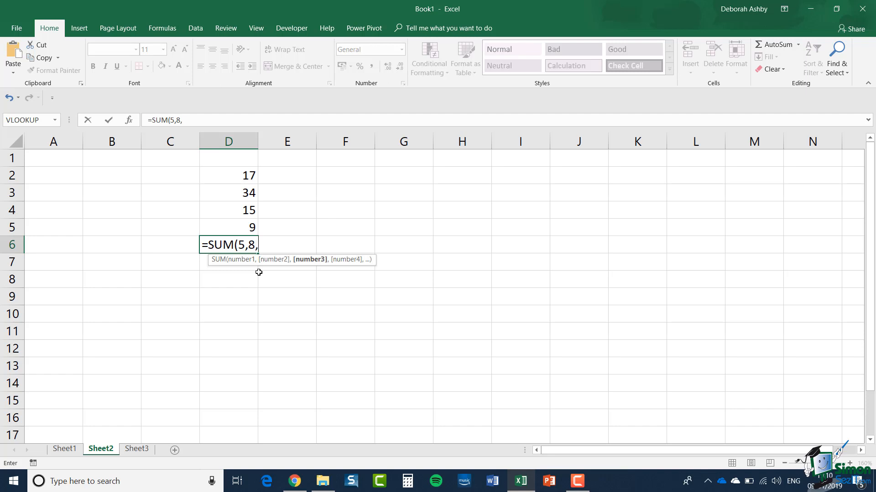
type("10")
type(")")
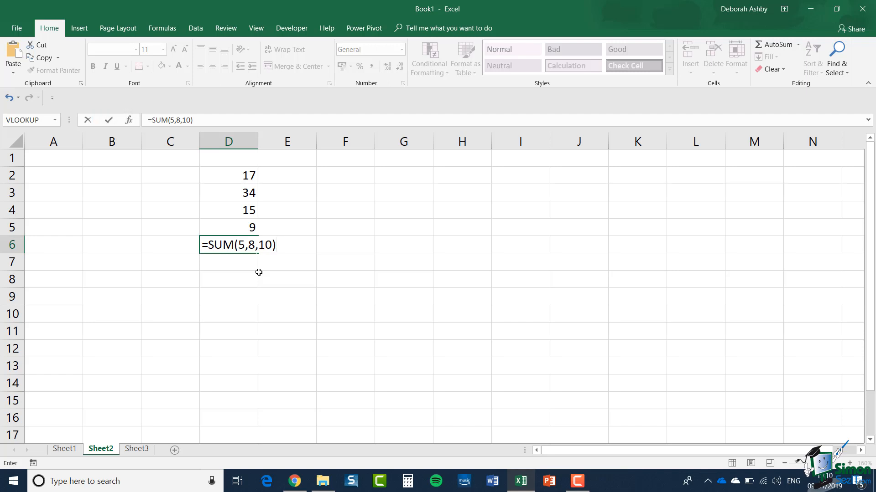
key("Return")
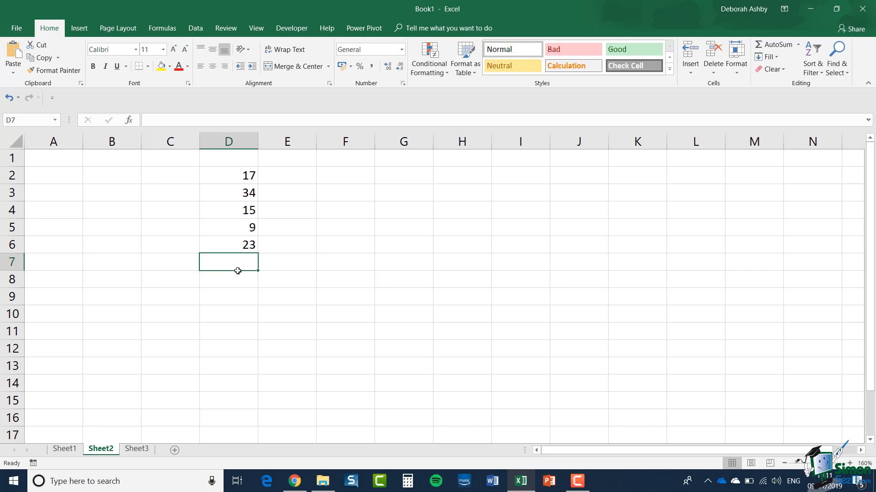
Step: Replace the formula in cell D6 with =SUM(D2,D3,D4,D5), using individual cell references as the arguments
left_click(237, 246)
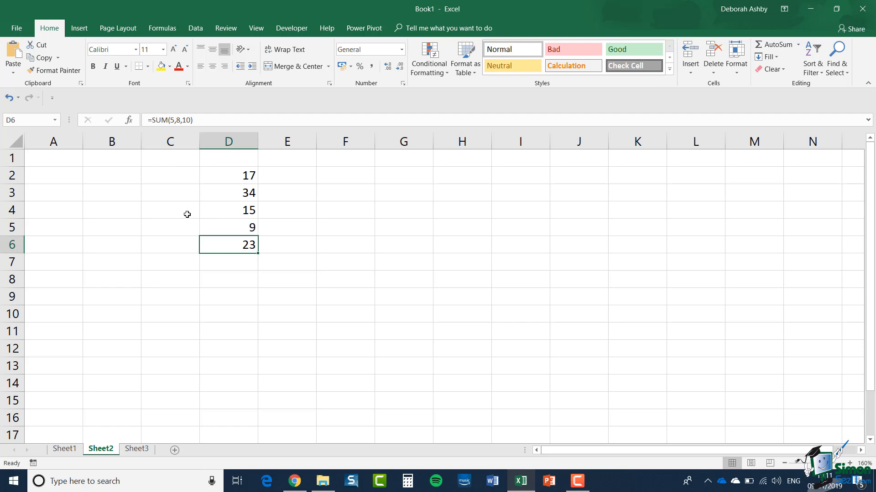
key("Delete")
type("=SUM")
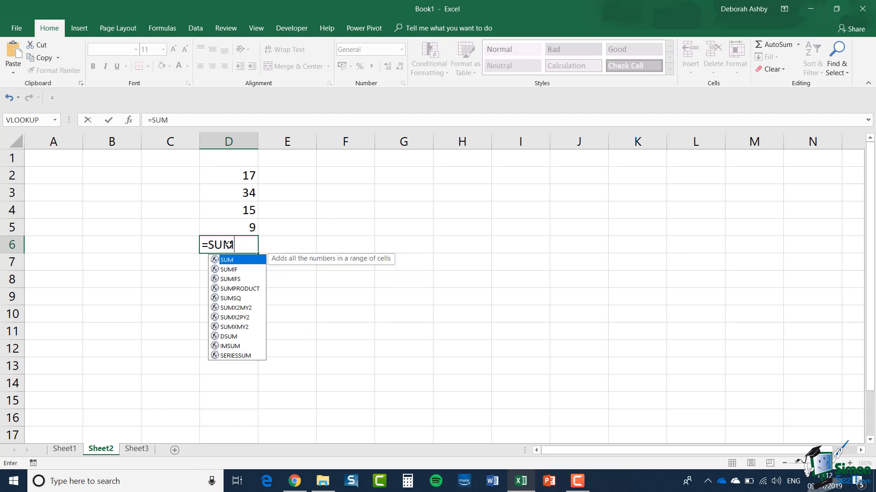
type("(")
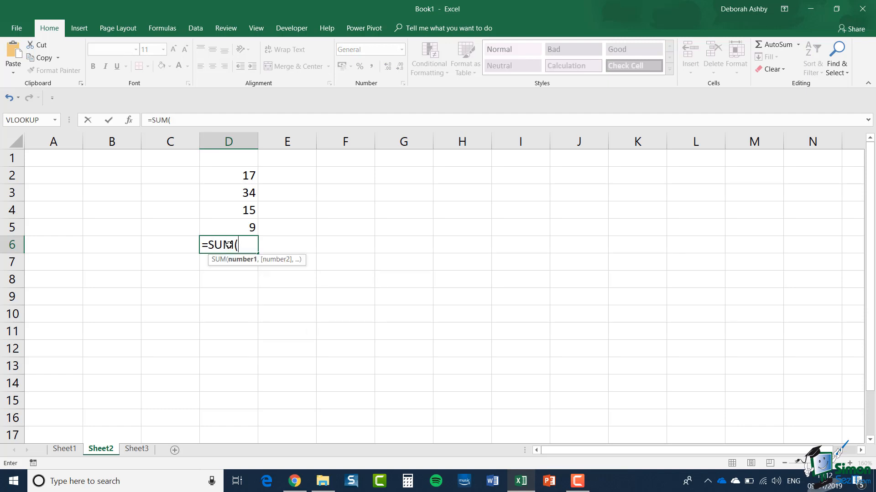
left_click(228, 178)
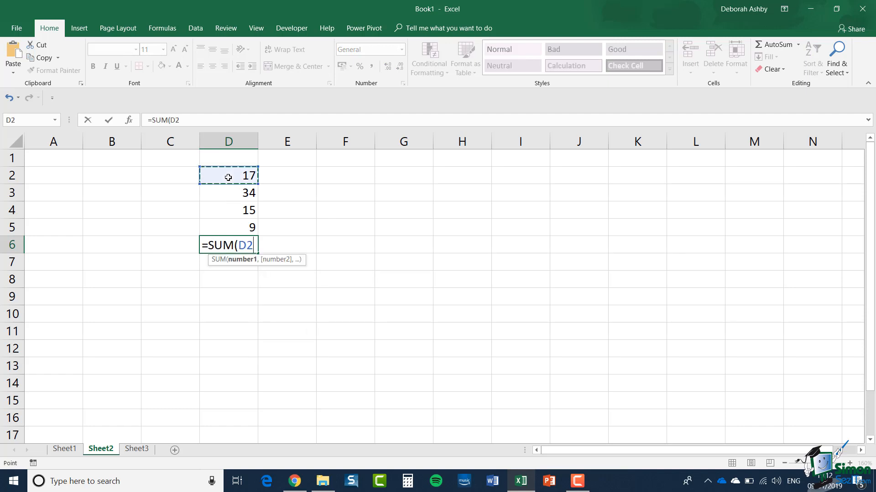
type(",")
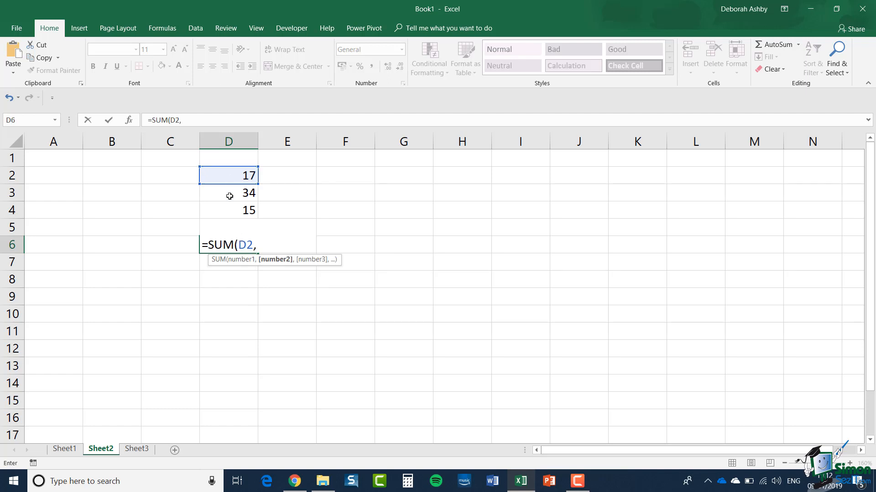
left_click(229, 196)
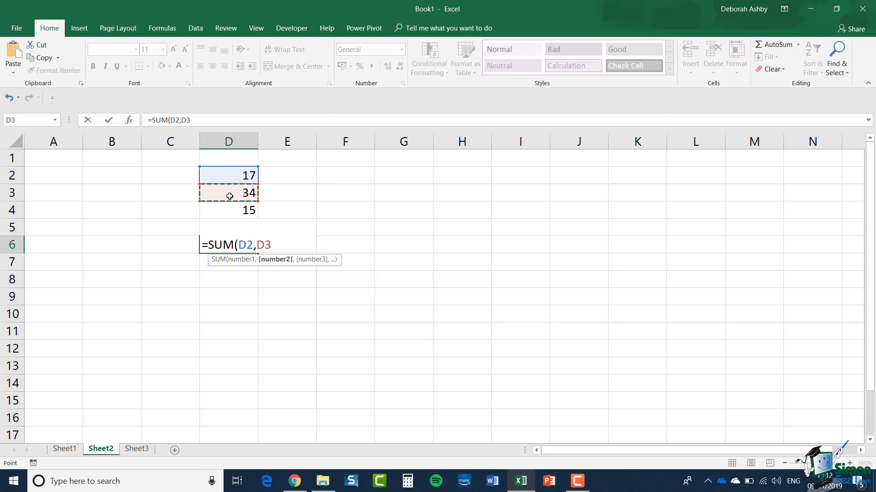
type(",")
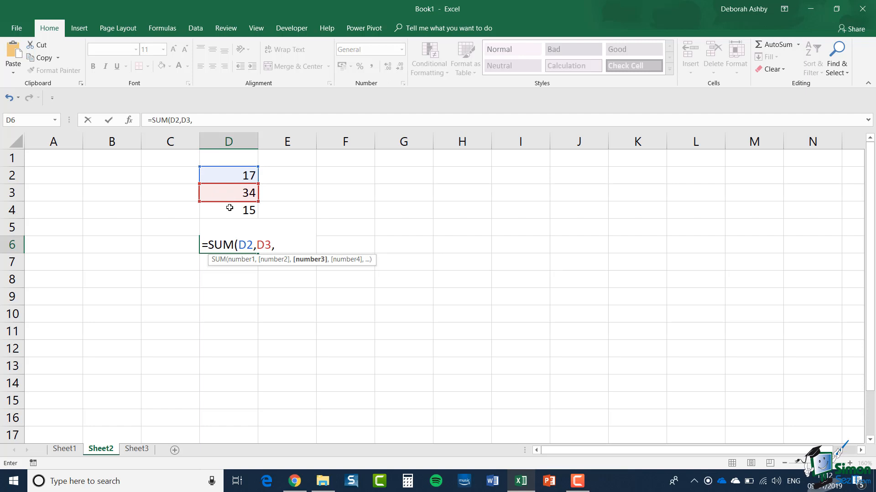
left_click(229, 209)
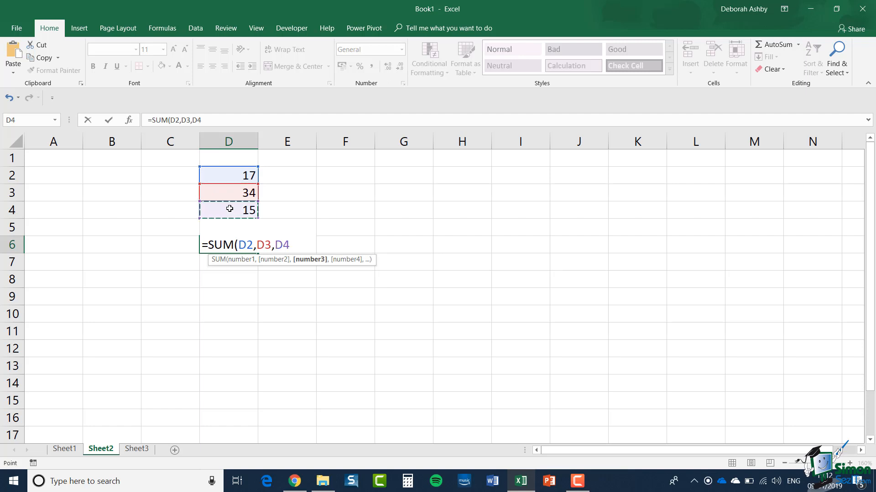
type(",")
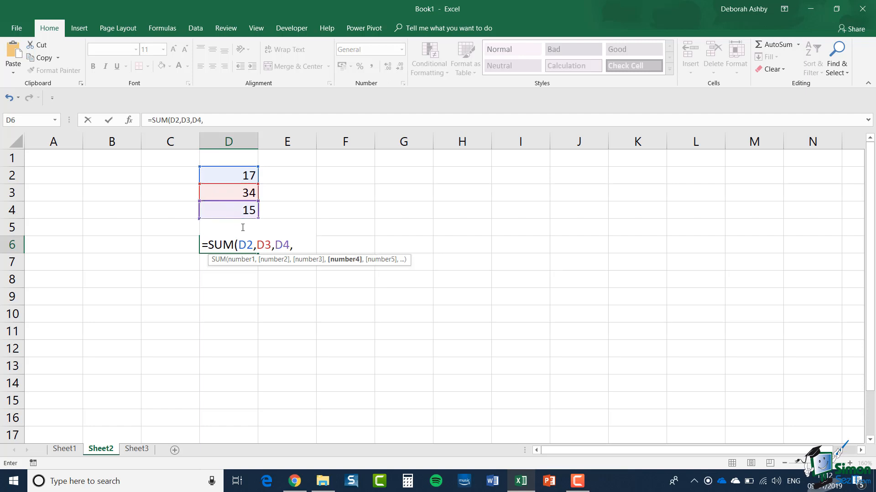
key("Down")
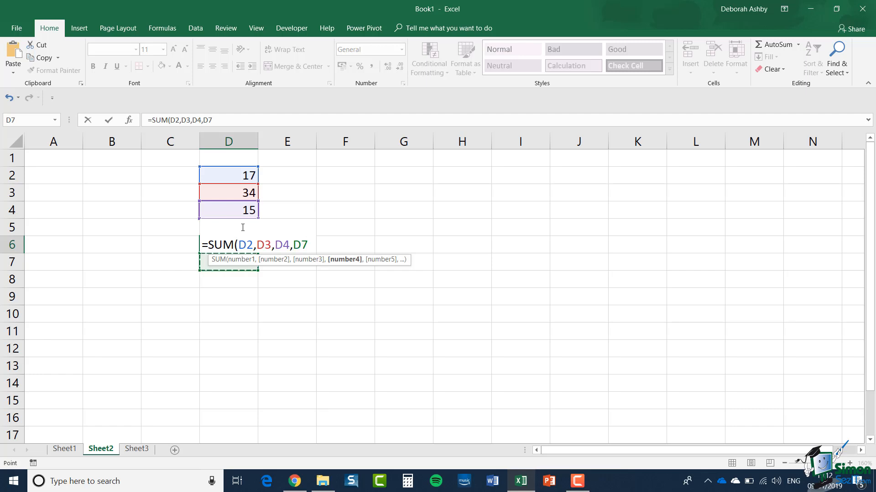
key("Up")
key("Up")
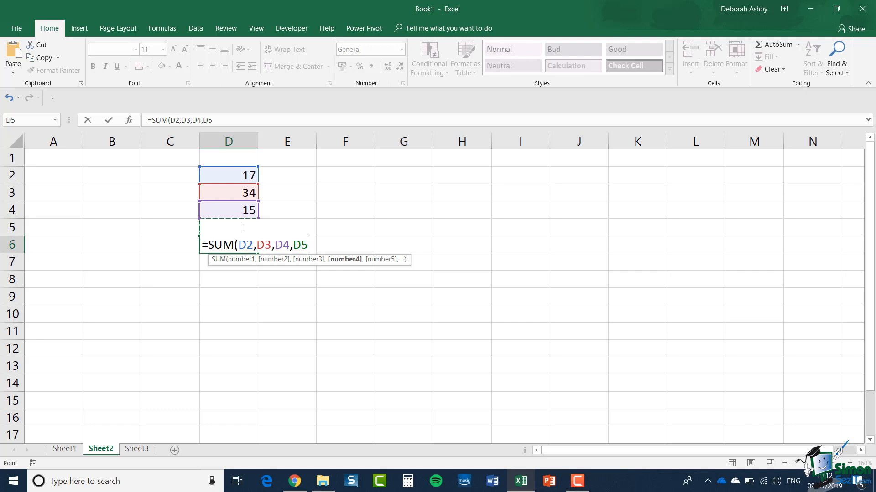
type(")")
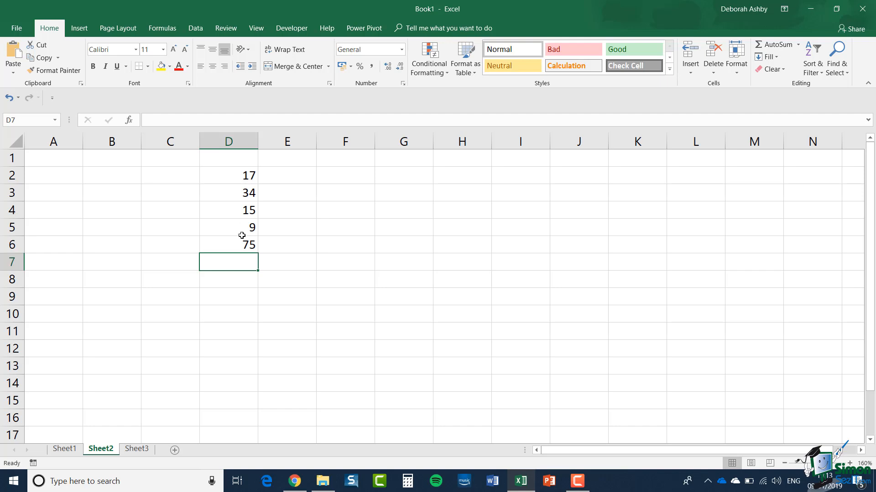
Step: Rewrite the formula in cell D6 as =SUM(D2:D5), using a cell range as the argument
double_click(238, 245)
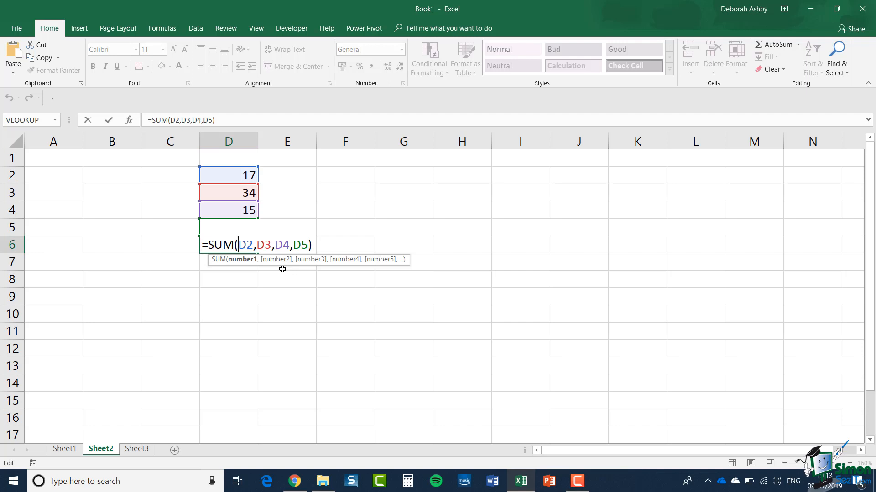
left_click(285, 276)
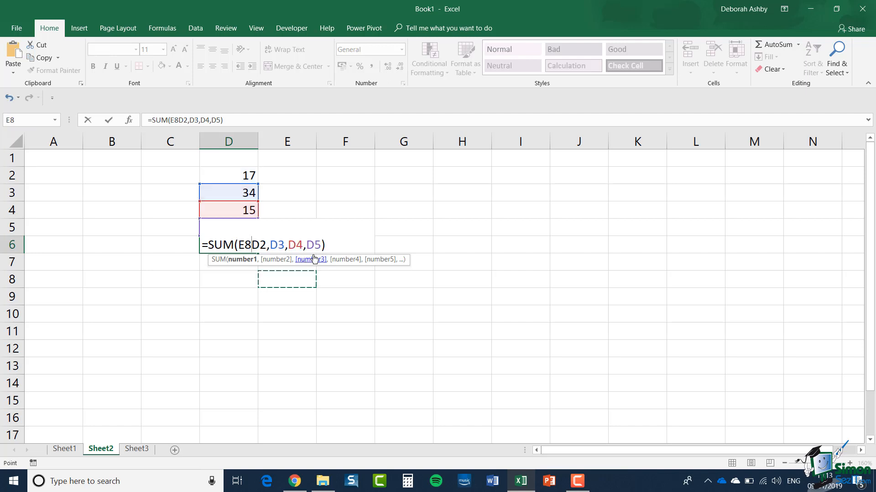
left_click_drag(331, 244, 188, 242)
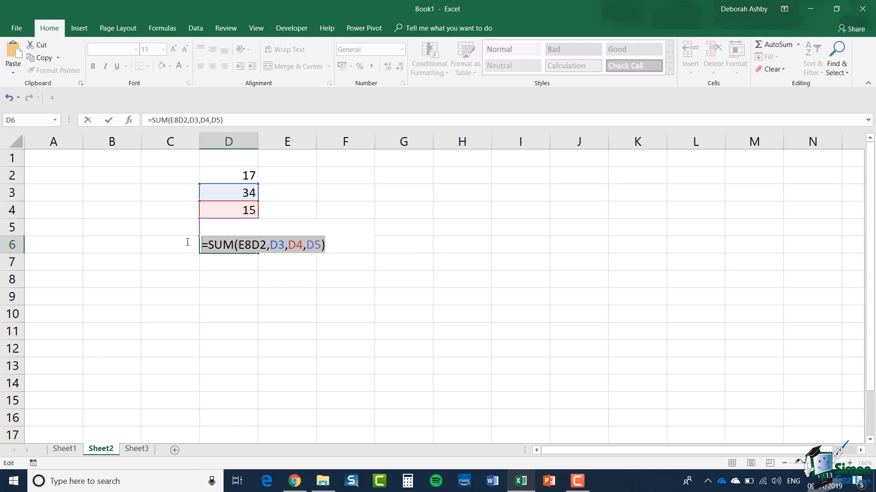
type("=sum")
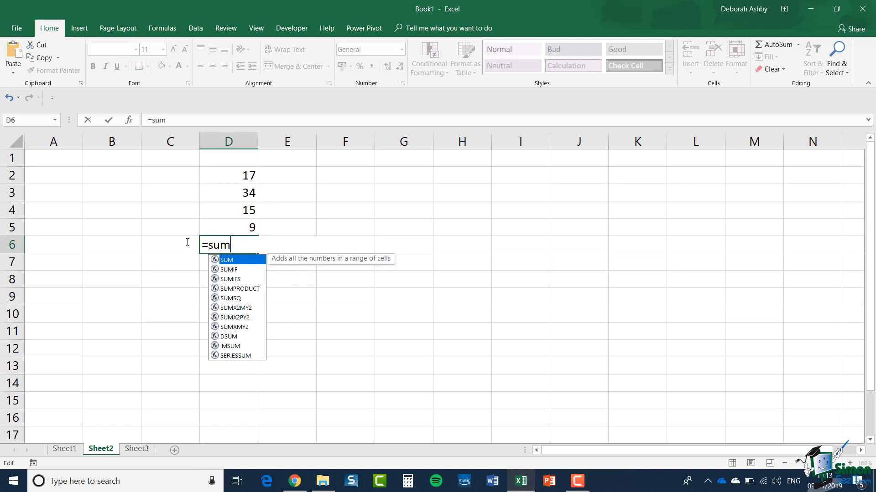
type("(")
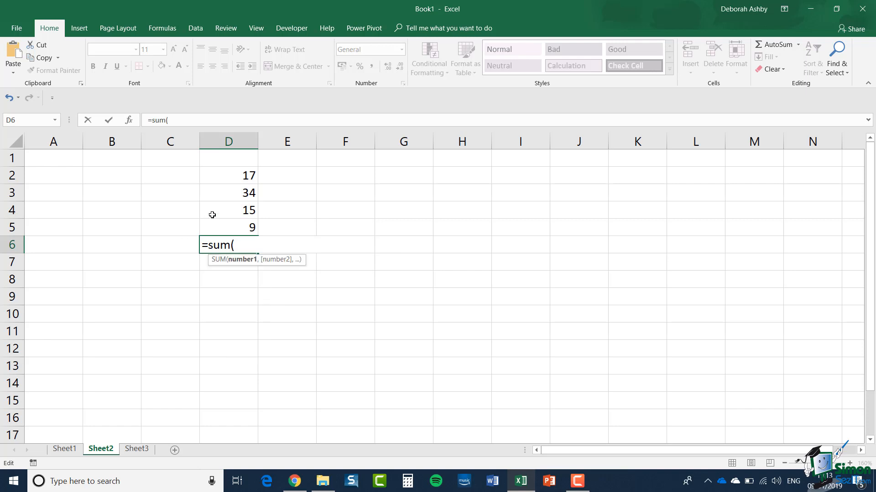
left_click_drag(223, 177, 222, 237)
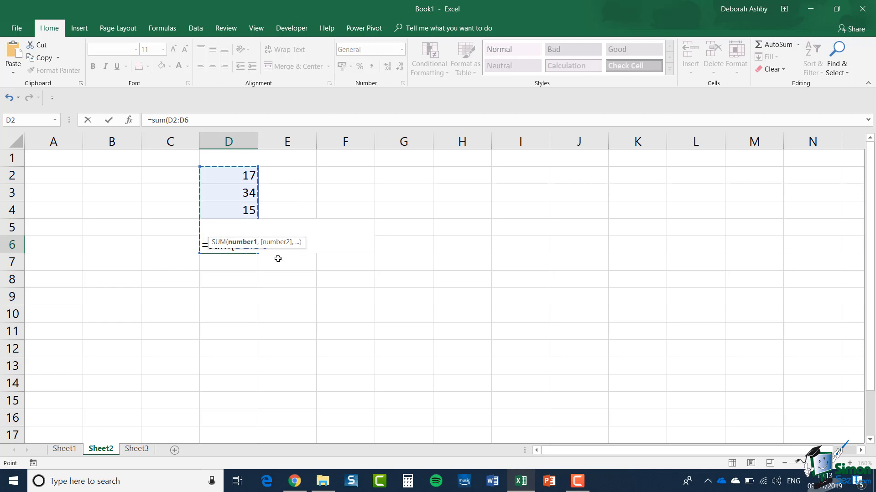
key("BackSpace")
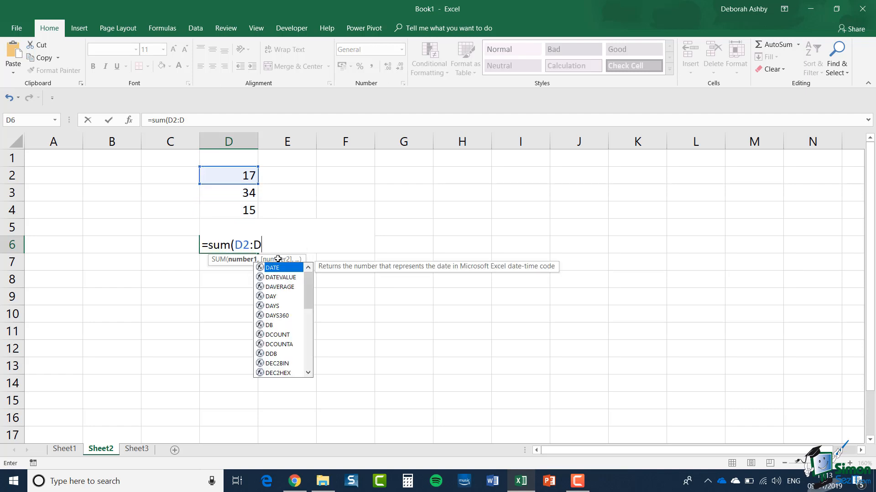
type("5)")
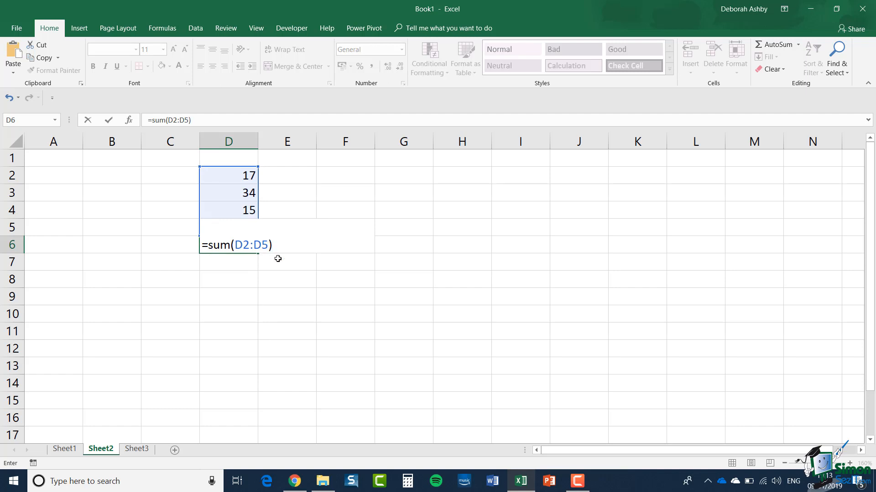
key("ctrl+Return")
key("Return")
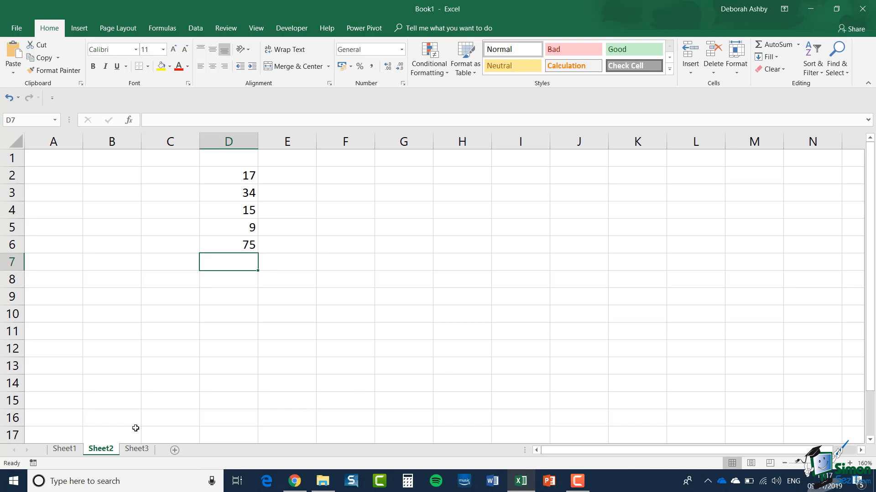
Step: Replace the argument of the SUM formula in Sheet2's cell D6 with the range E3:I3 from Sheet3
left_click(137, 449)
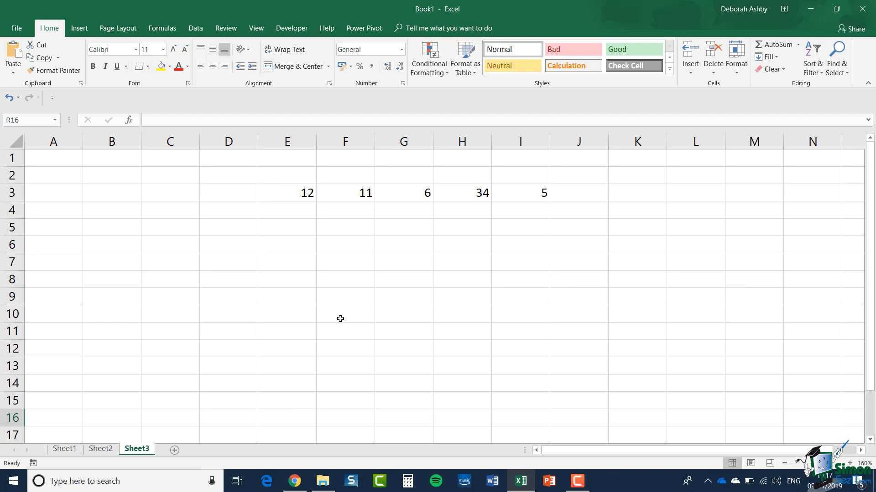
left_click(103, 451)
left_click(240, 246)
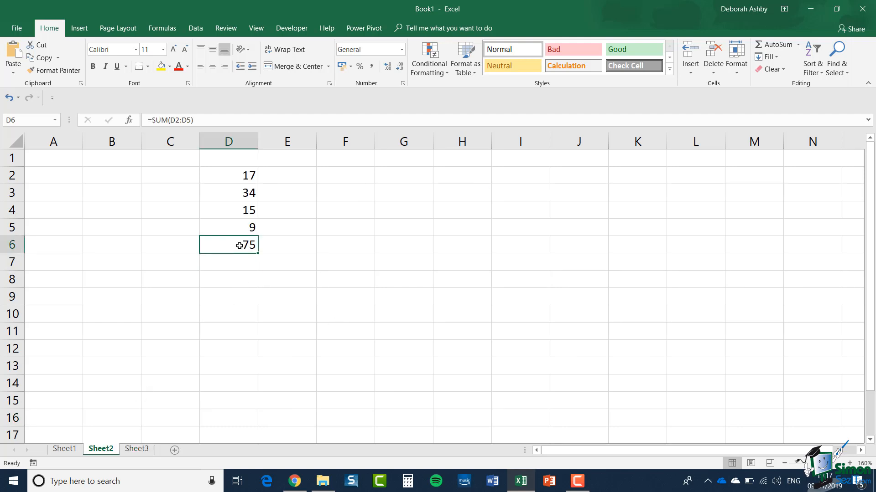
double_click(247, 245)
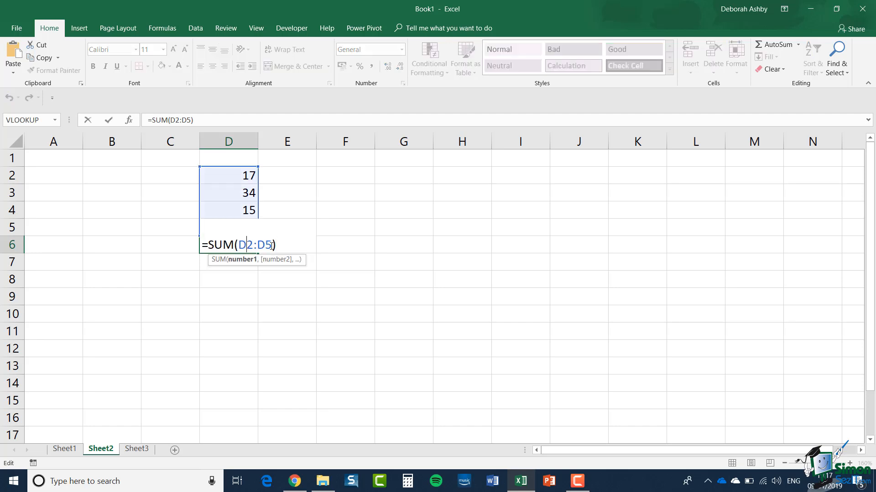
left_click_drag(271, 246, 238, 245)
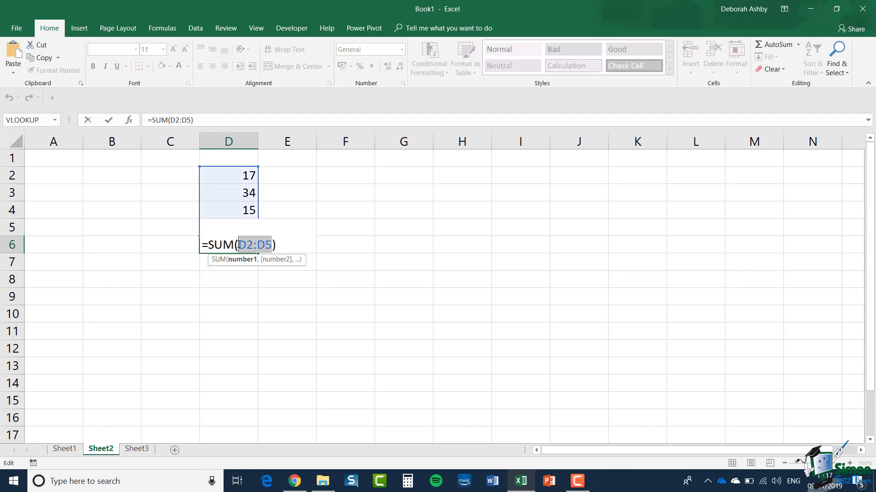
key("BackSpace")
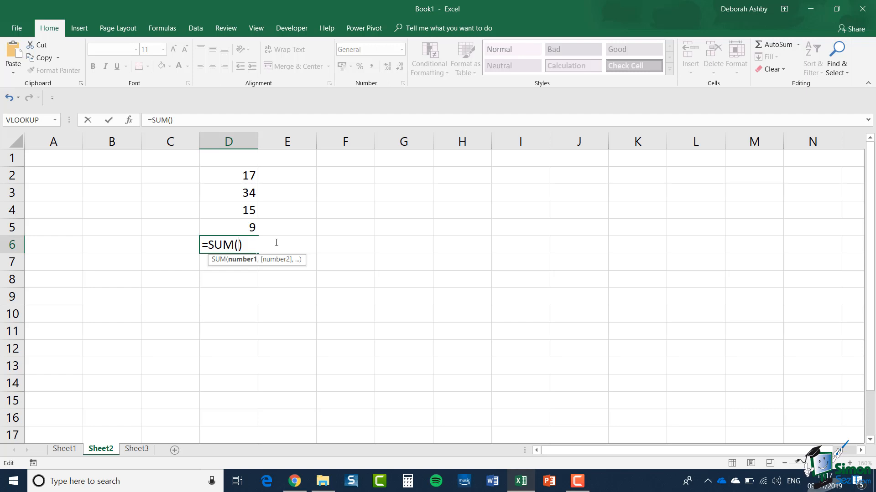
left_click(133, 452)
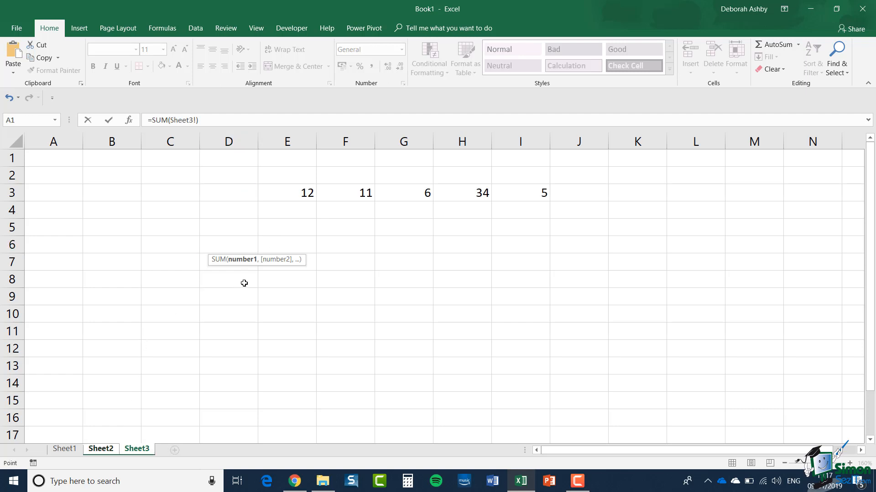
left_click_drag(289, 191, 518, 194)
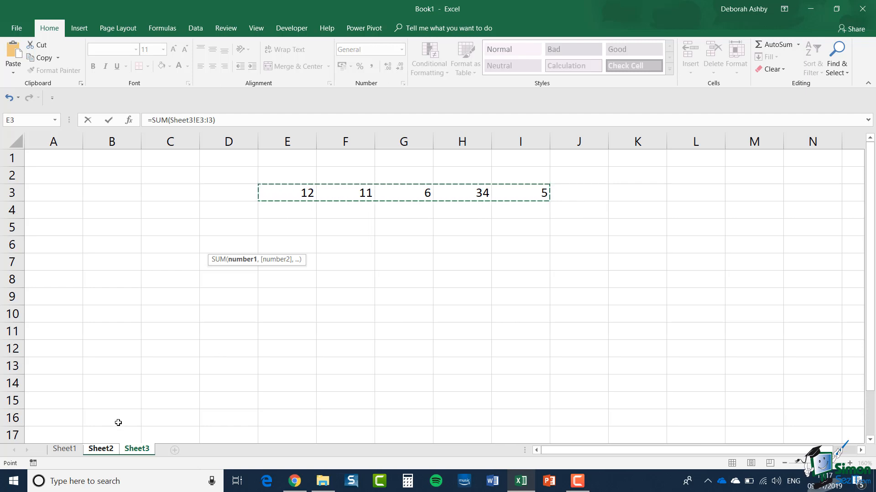
key("Return")
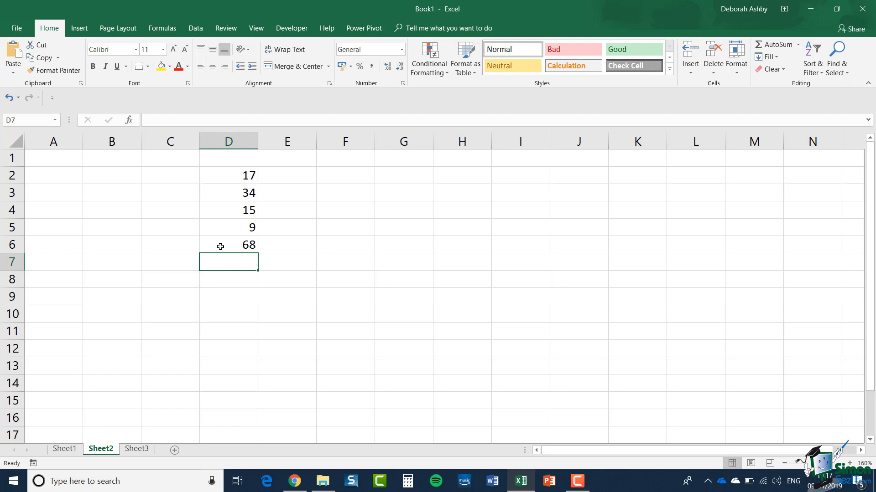
Step: Add the range D2:D5 as the first argument of cell D6's formula, making it =SUM(D2:D5,Sheet3!E3:I3)
left_click(220, 247)
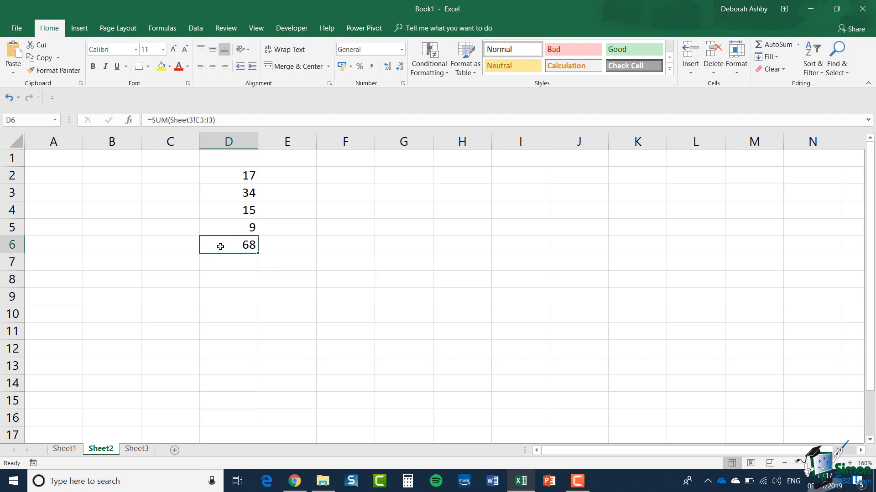
double_click(221, 247)
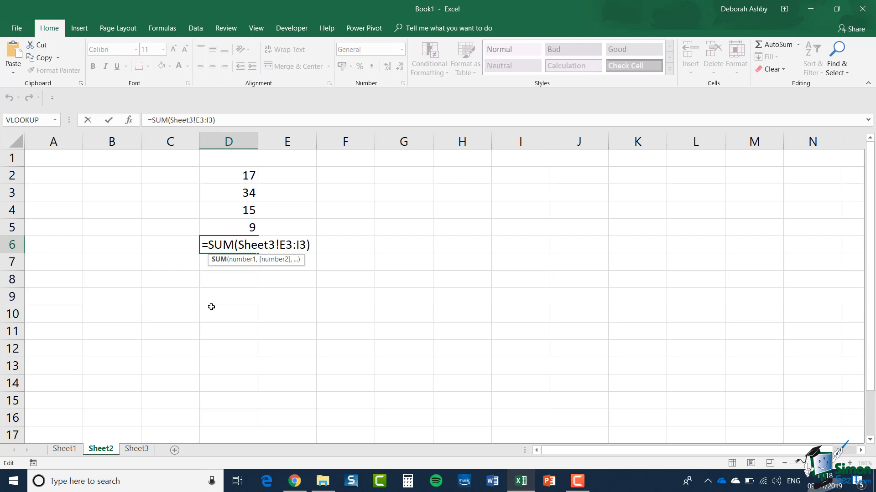
key("Return")
left_click(232, 246)
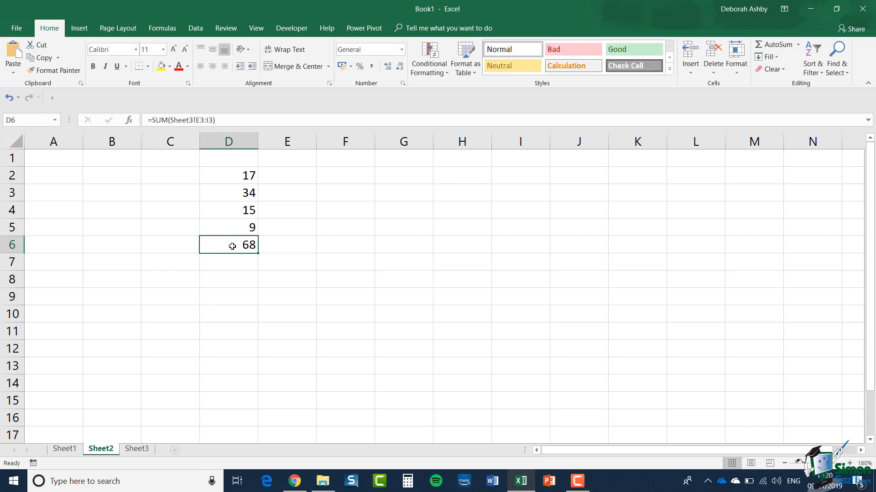
double_click(232, 247)
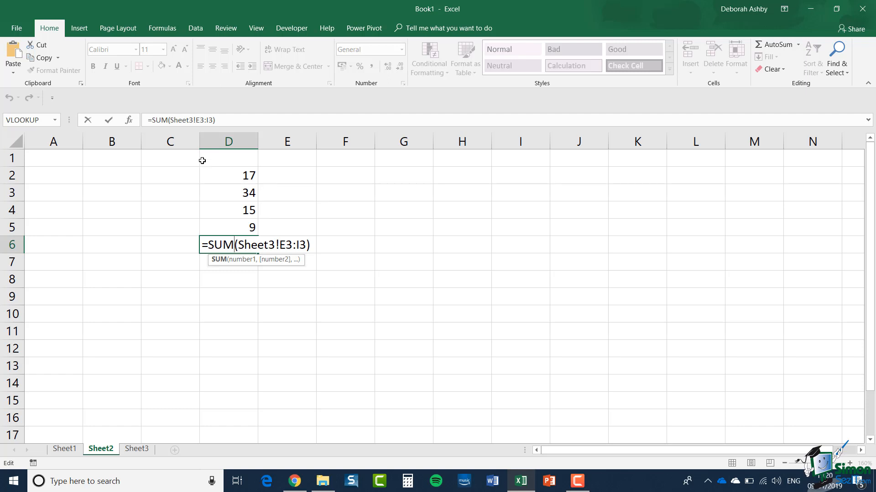
left_click(171, 119)
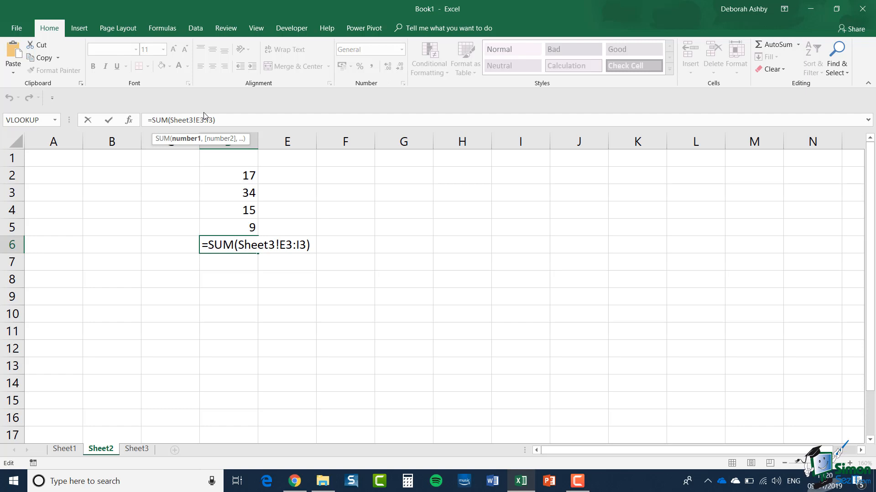
left_click_drag(224, 176, 227, 227)
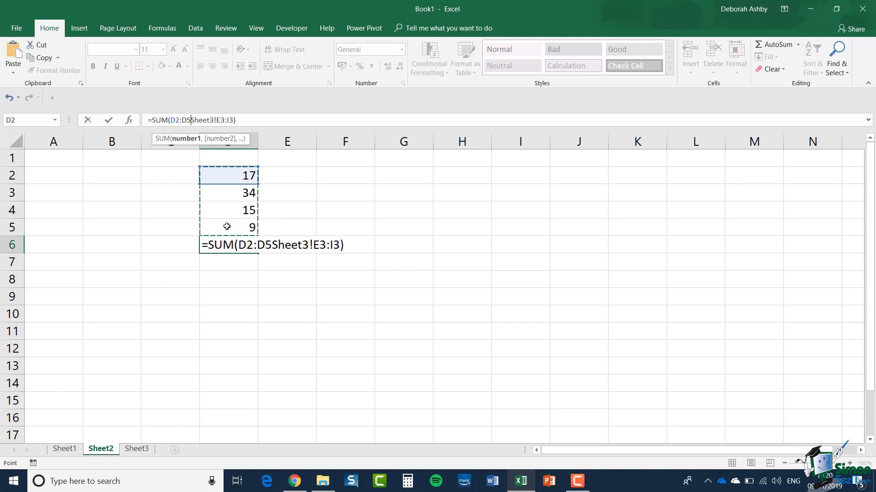
type(",")
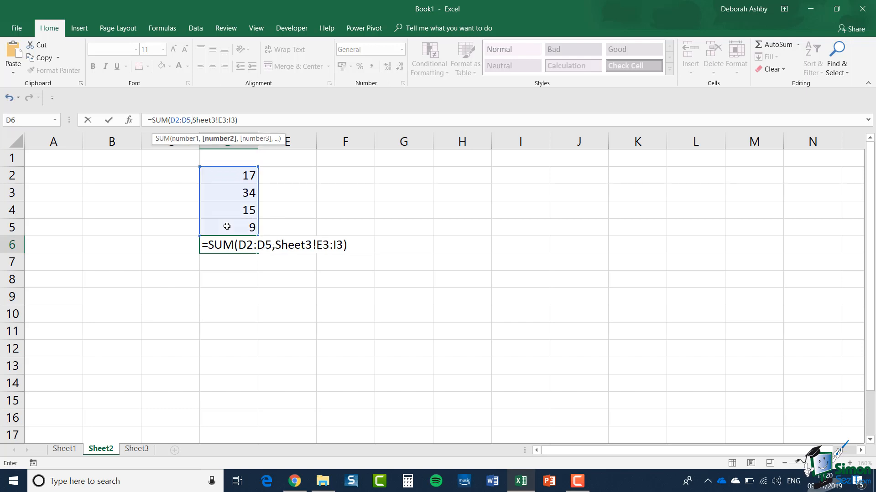
left_click(109, 121)
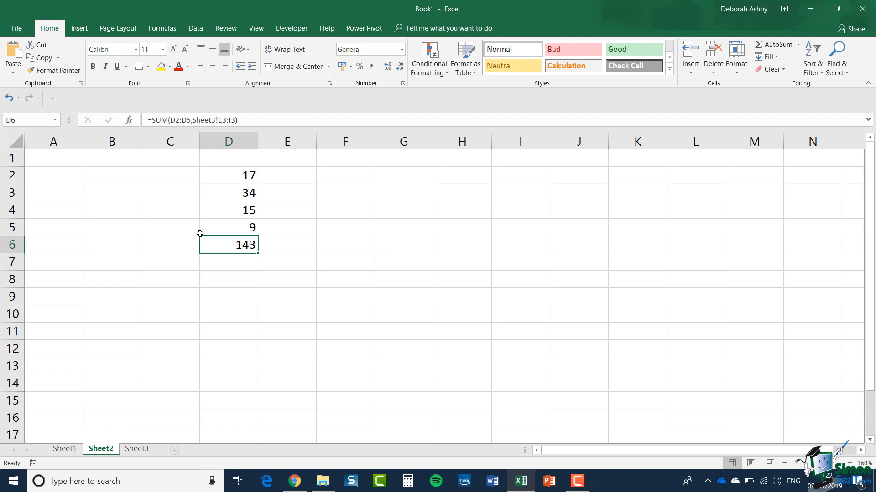
Step: Try inserting a space between SUM and the opening parenthesis in cell D6's formula
double_click(229, 245)
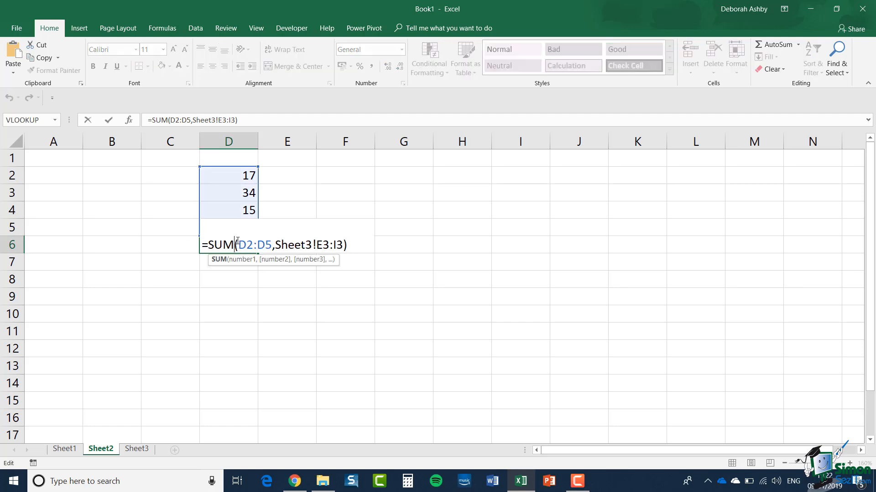
left_click(236, 239)
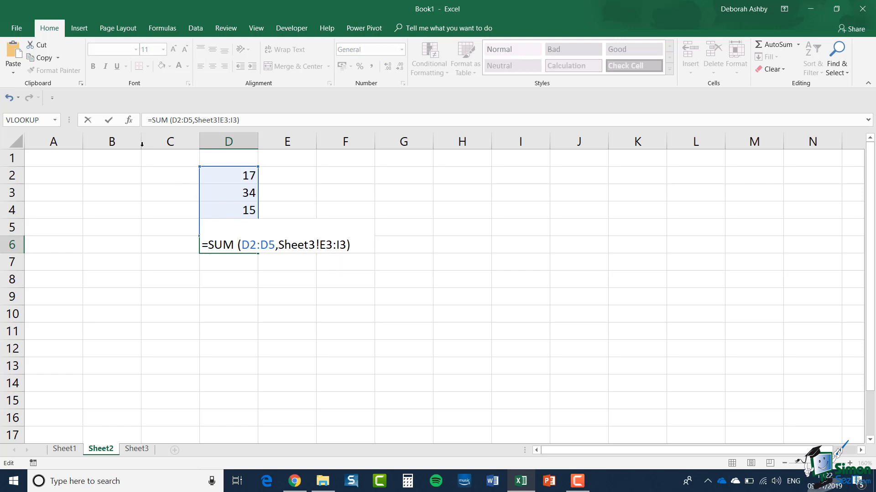
left_click(109, 123)
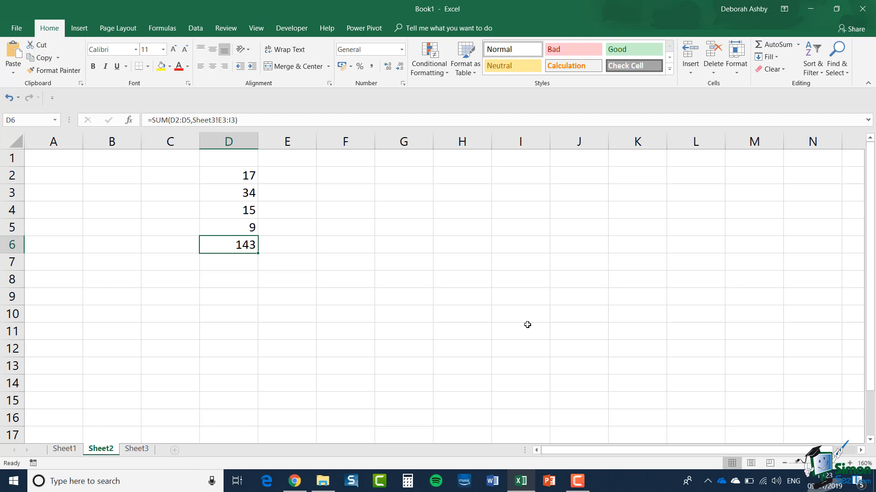
Step: Enter the formula =PI in cell F7, leaving out the parentheses
left_click(339, 266)
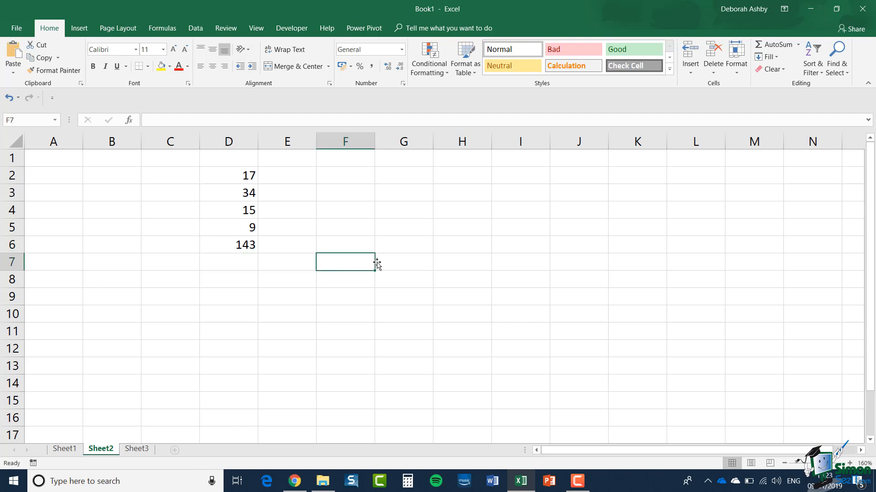
type("=")
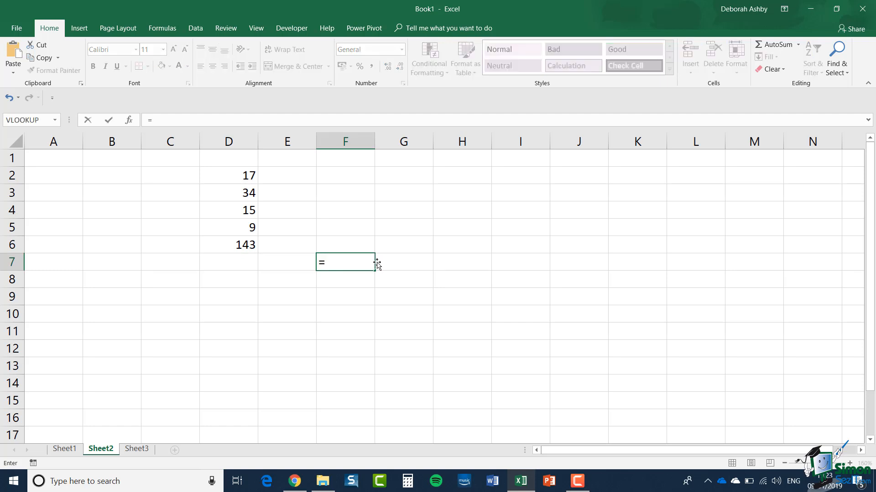
type("P")
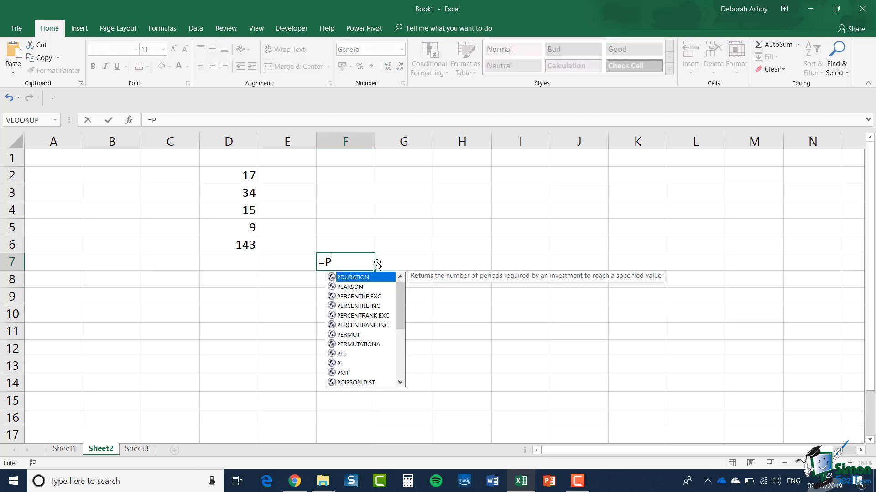
type("I")
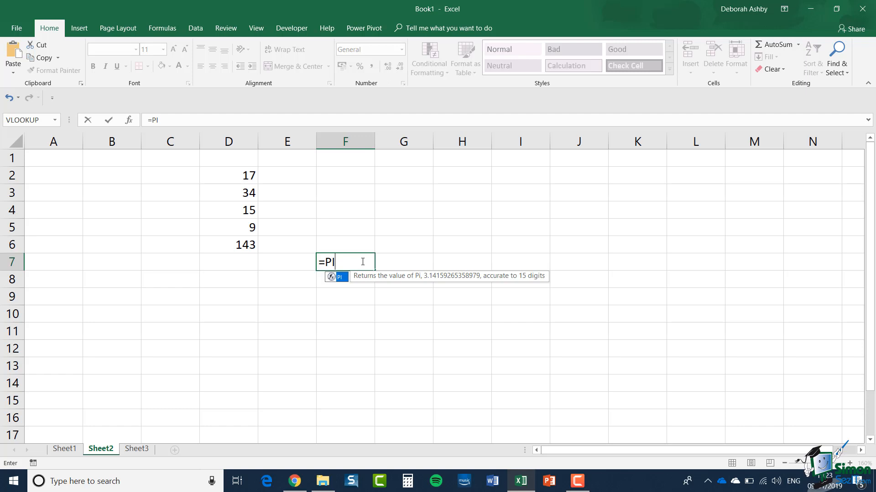
left_click(109, 120)
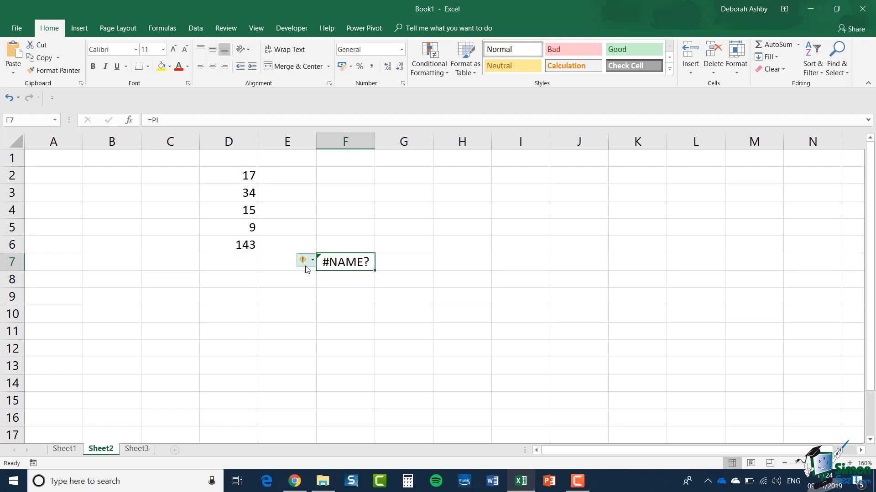
Step: Check the error options for cell F7 and correct its formula to =PI()
mouse_move(313, 262)
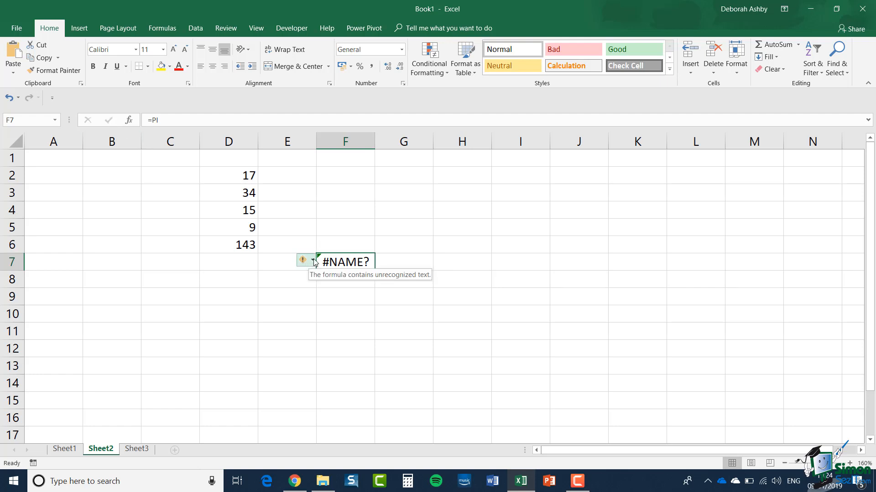
left_click(314, 262)
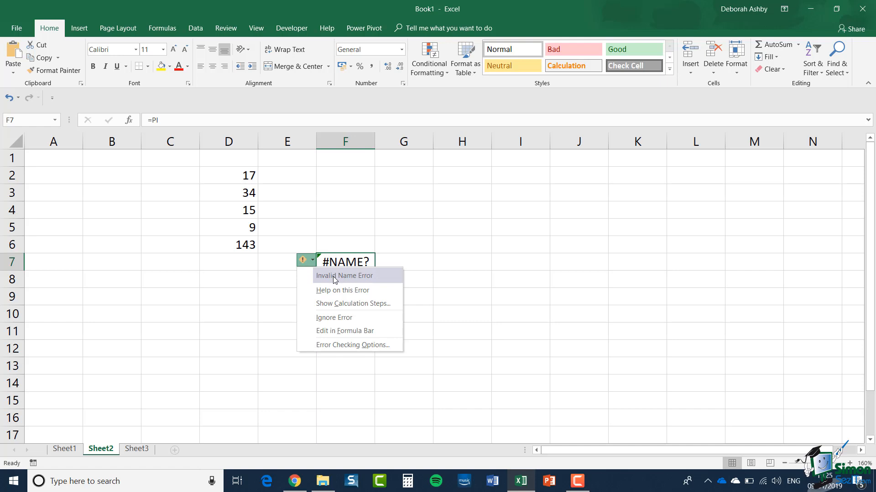
left_click(164, 120)
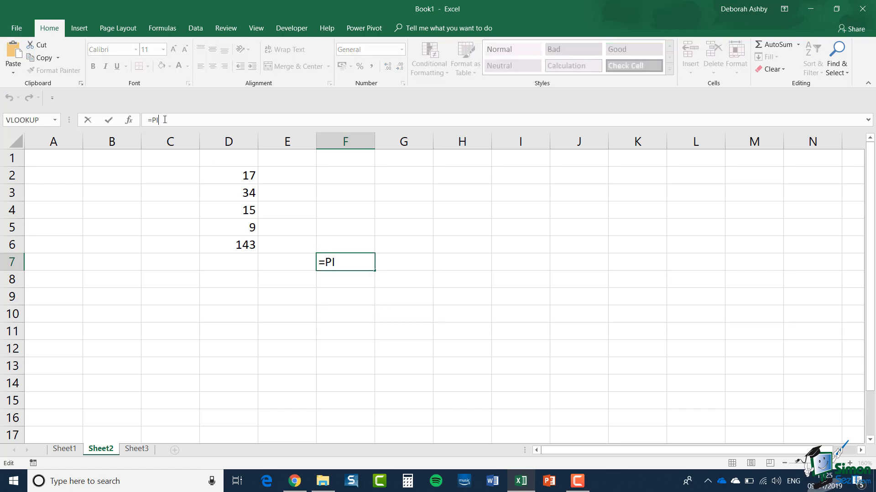
type("()")
left_click(108, 120)
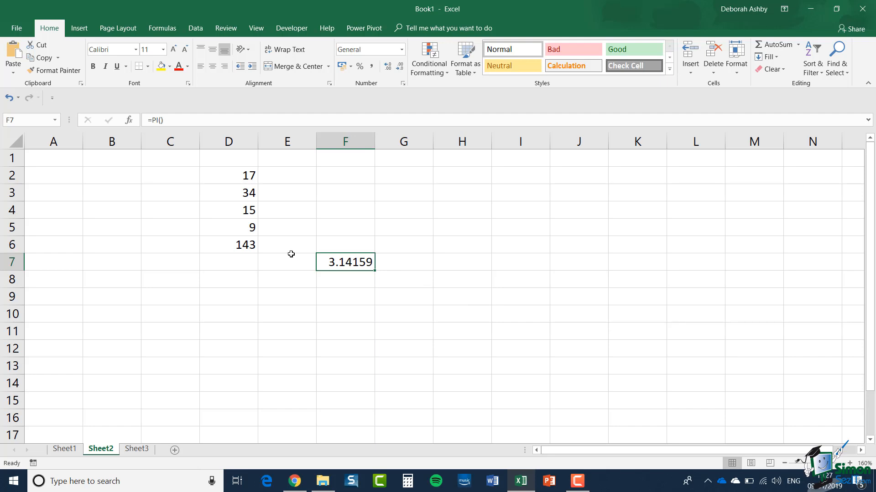
Step: Nest PI() as the third argument of cell D6's formula, making it =SUM(D2:D5,Sheet3!E3:I3,PI())
left_click(241, 248)
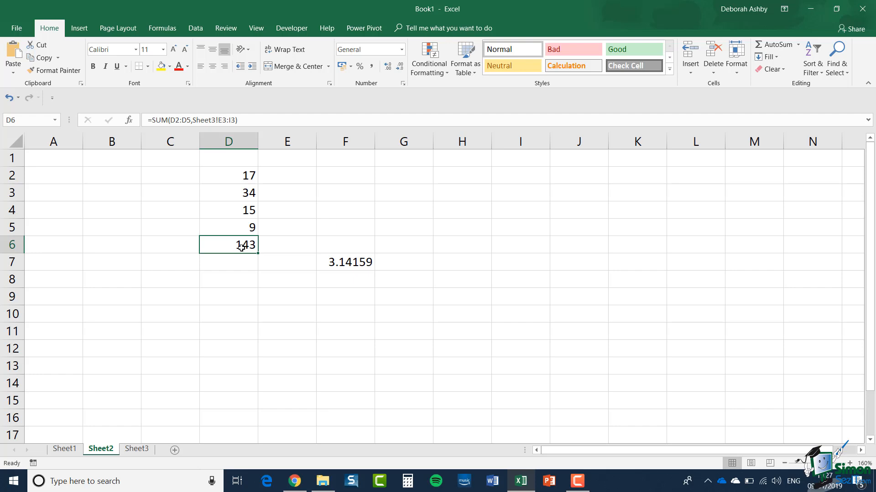
left_click(236, 121)
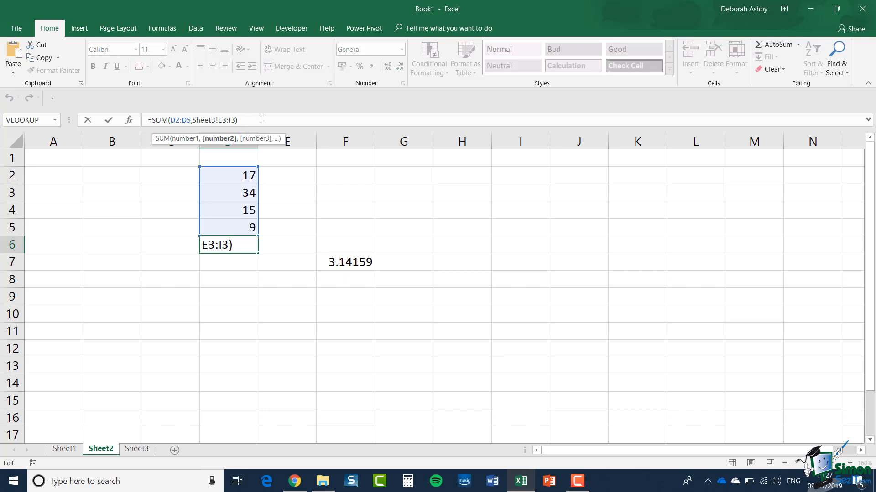
type(",")
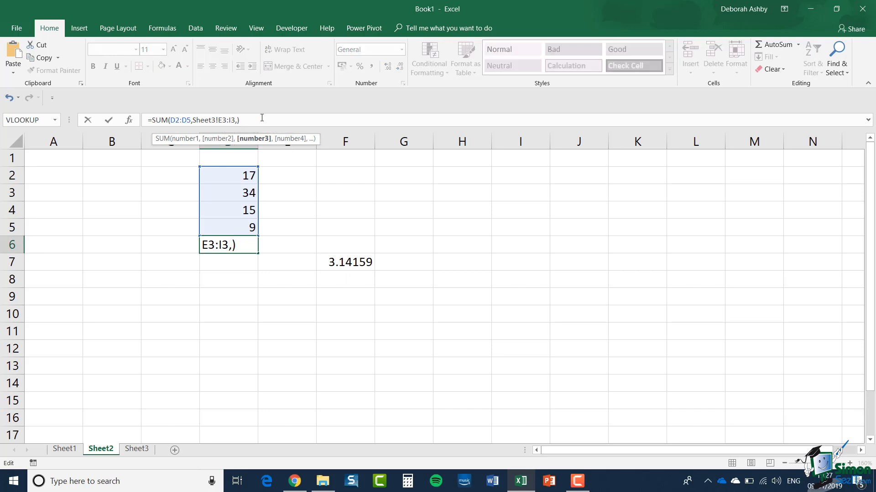
type("PI")
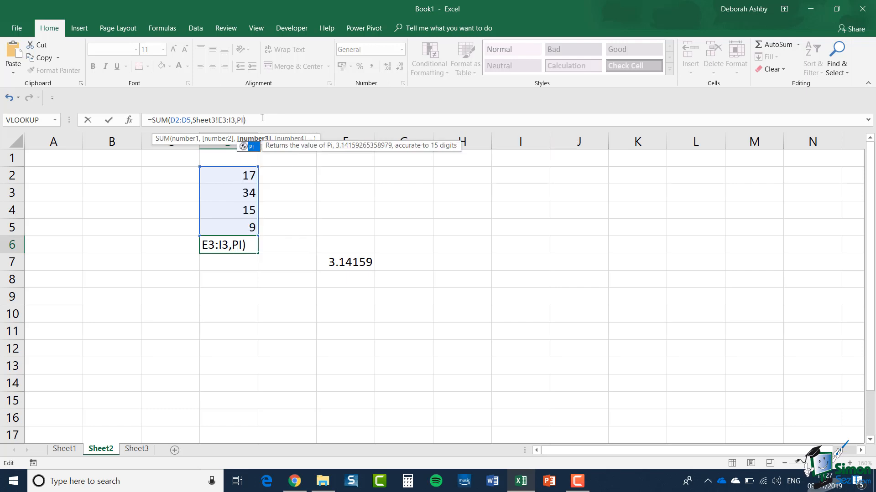
type("()")
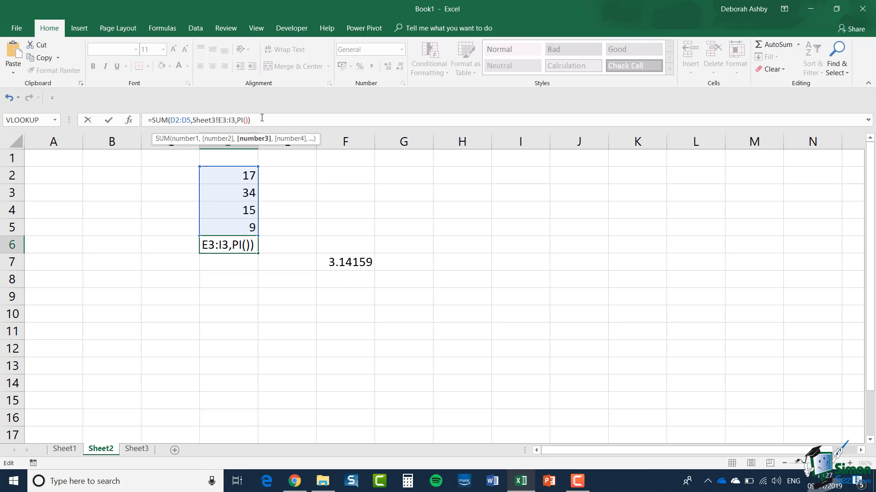
type(")")
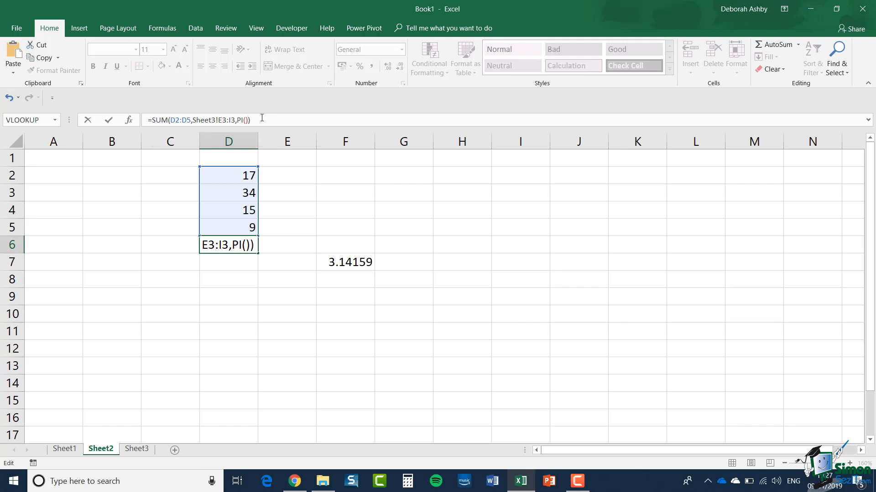
key("Return")
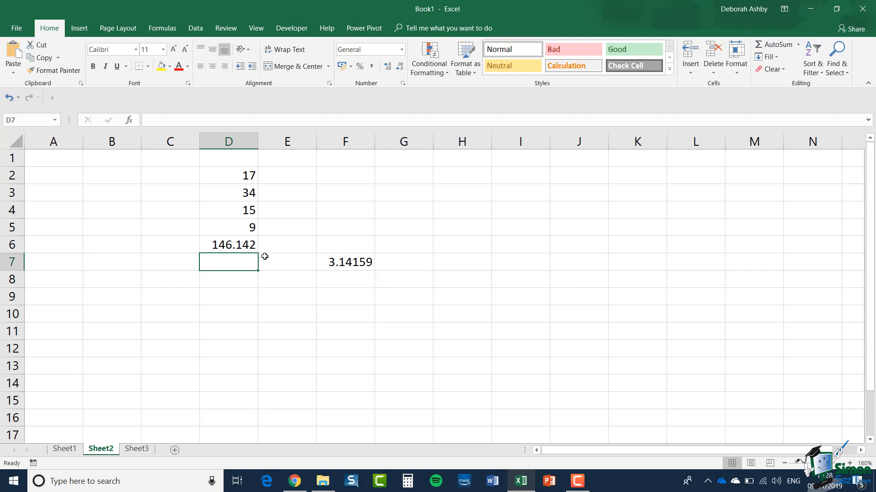
Step: Replace all arguments of the SUM formula in cell D6 with the individual cell references D2,D3,D4
left_click(233, 246)
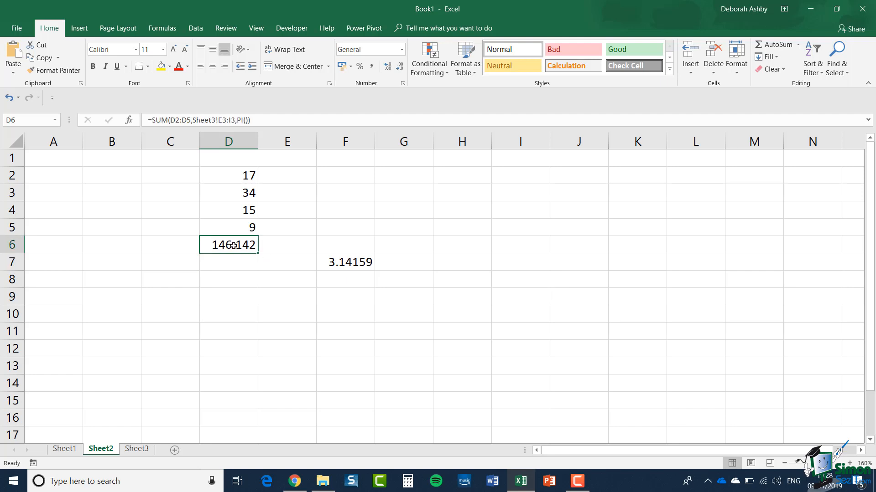
double_click(234, 245)
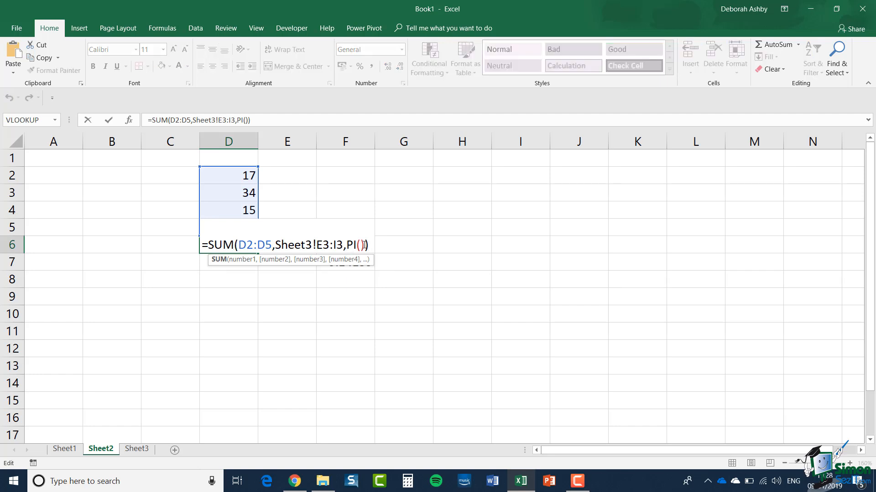
left_click_drag(364, 245, 239, 246)
key("Delete")
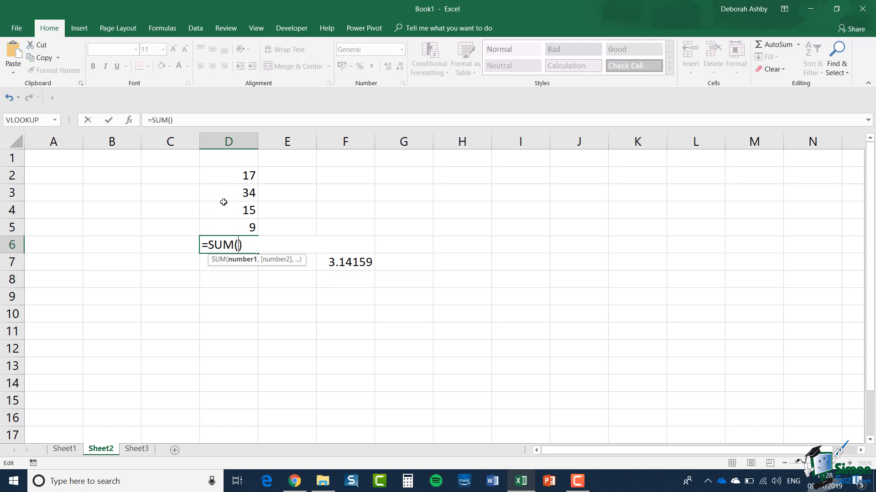
type("D2")
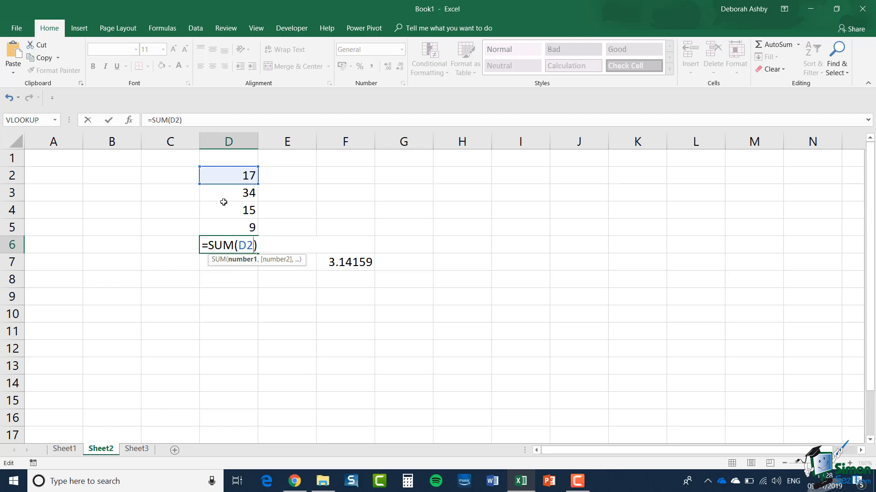
type(",D")
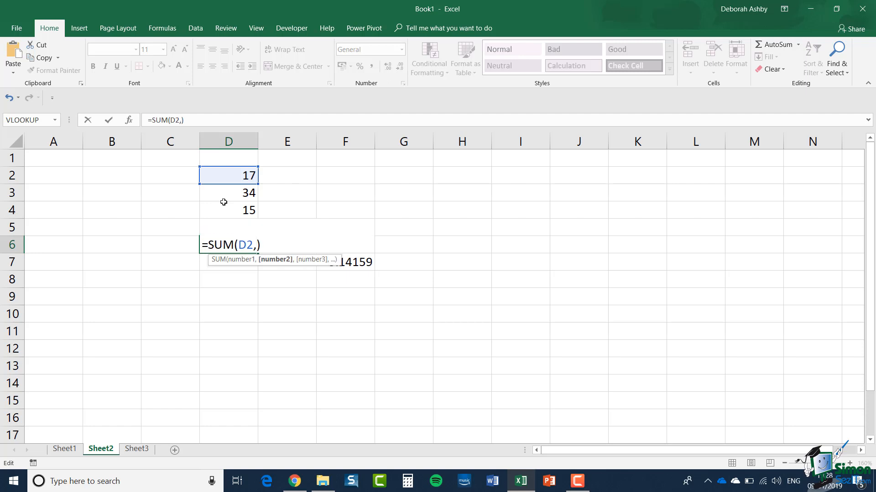
type("3")
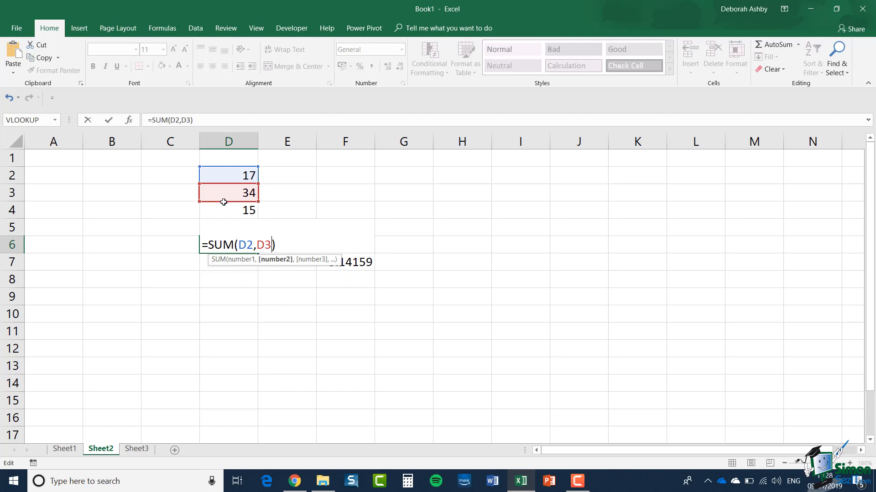
type(",")
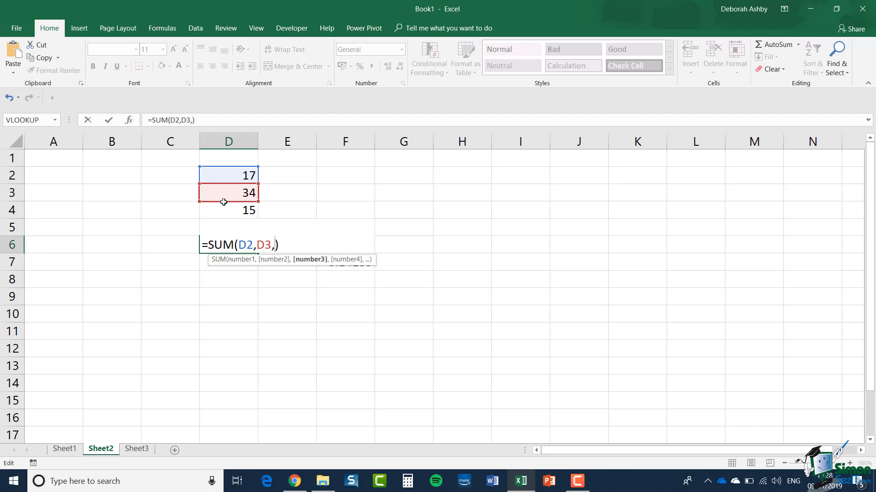
type("D4")
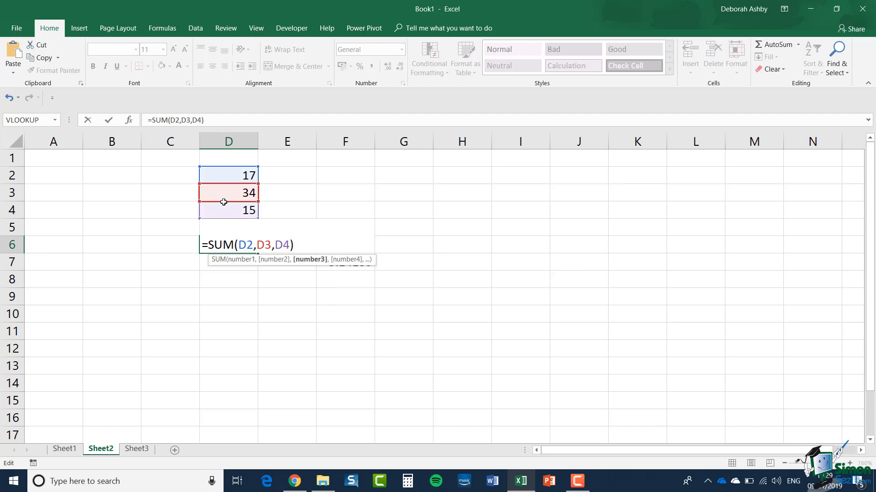
key("Return")
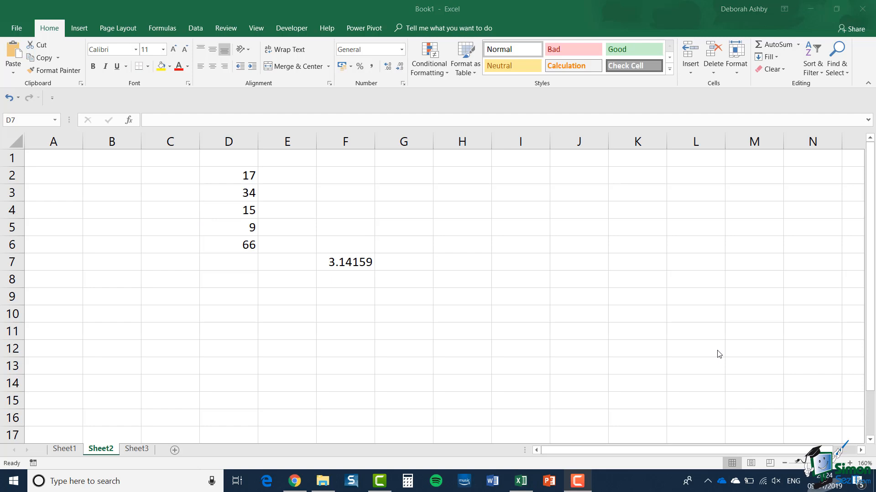